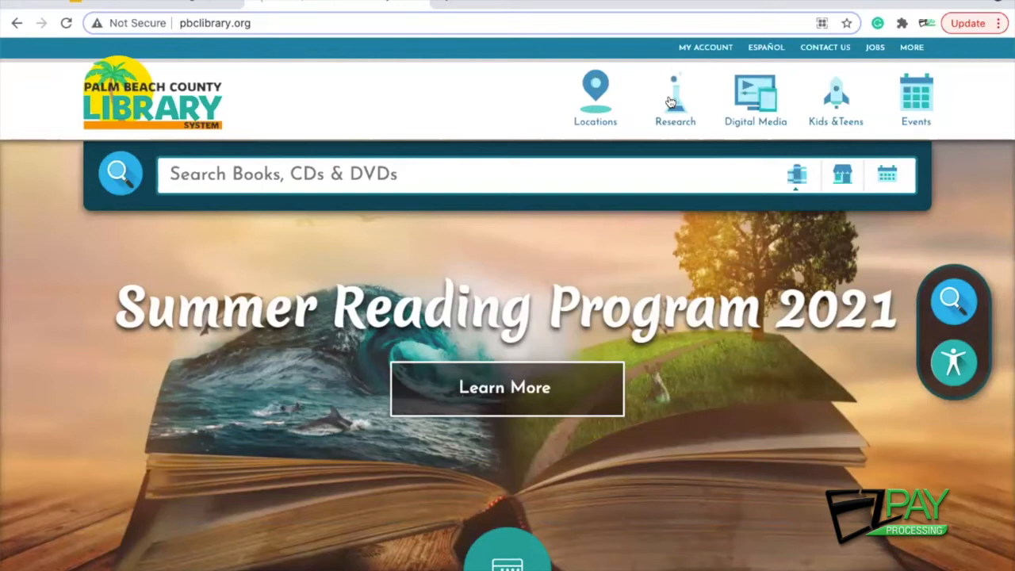
Open the library's online research page and go to its Business & Money category
{"action": "left_click", "coordinate": [670, 101]}
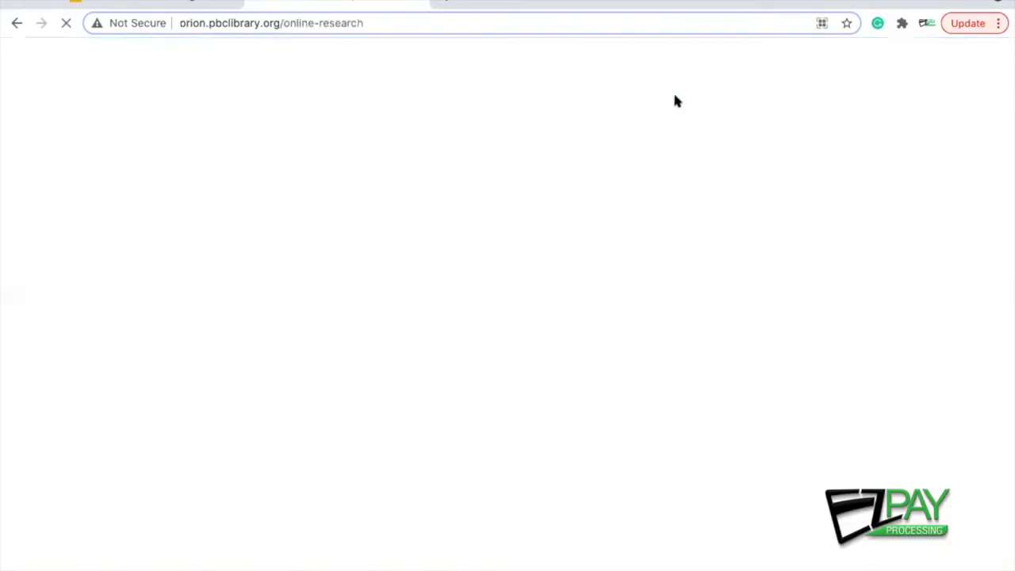
{"action": "scroll", "coordinate": [556, 433], "scroll_direction": "down", "scroll_amount": 2}
{"action": "scroll", "coordinate": [556, 433], "scroll_direction": "down", "scroll_amount": 3}
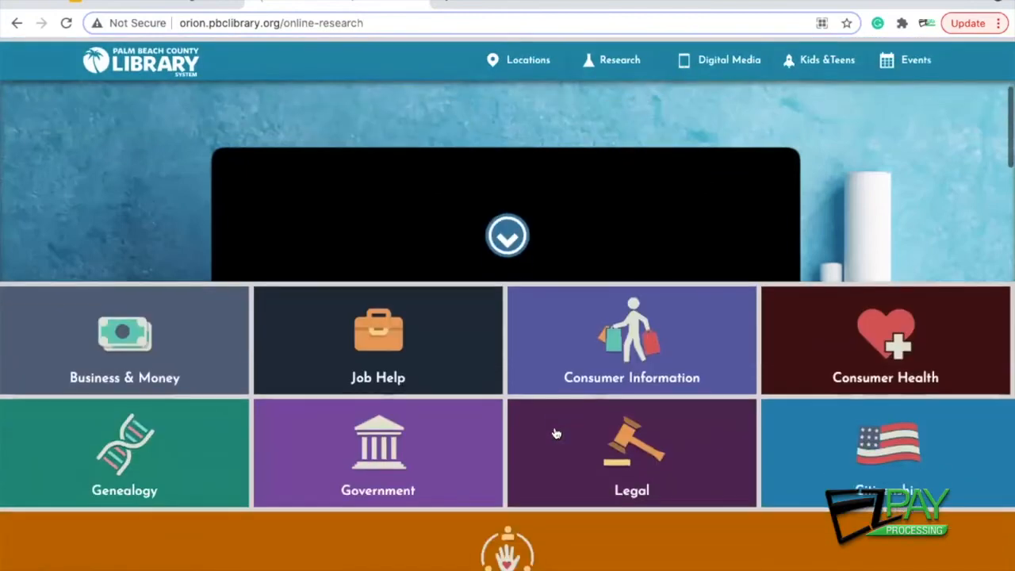
{"action": "scroll", "coordinate": [556, 433], "scroll_direction": "down", "scroll_amount": 1}
{"action": "scroll", "coordinate": [555, 433], "scroll_direction": "down", "scroll_amount": 1}
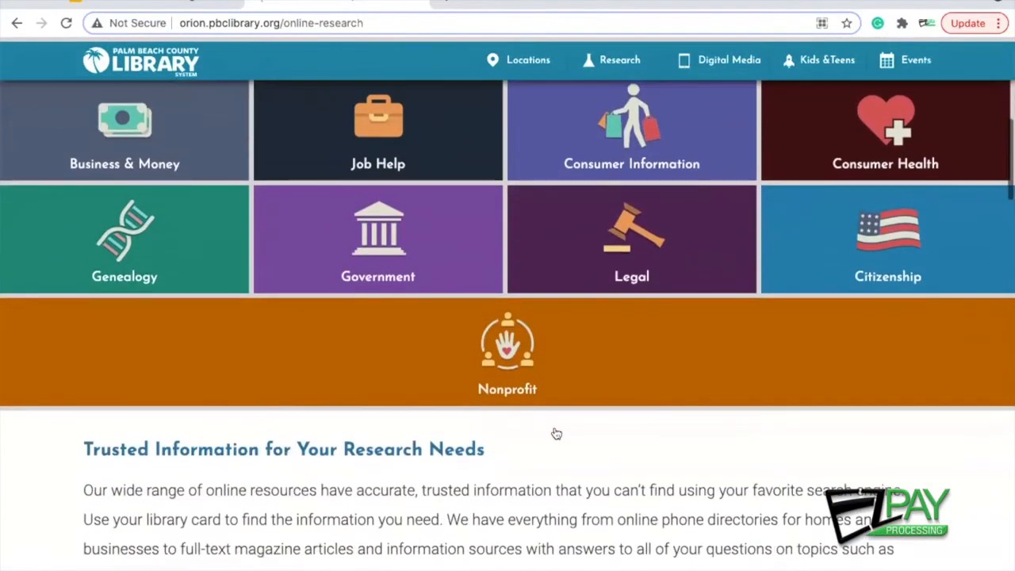
{"action": "scroll", "coordinate": [556, 432], "scroll_direction": "up", "scroll_amount": 1}
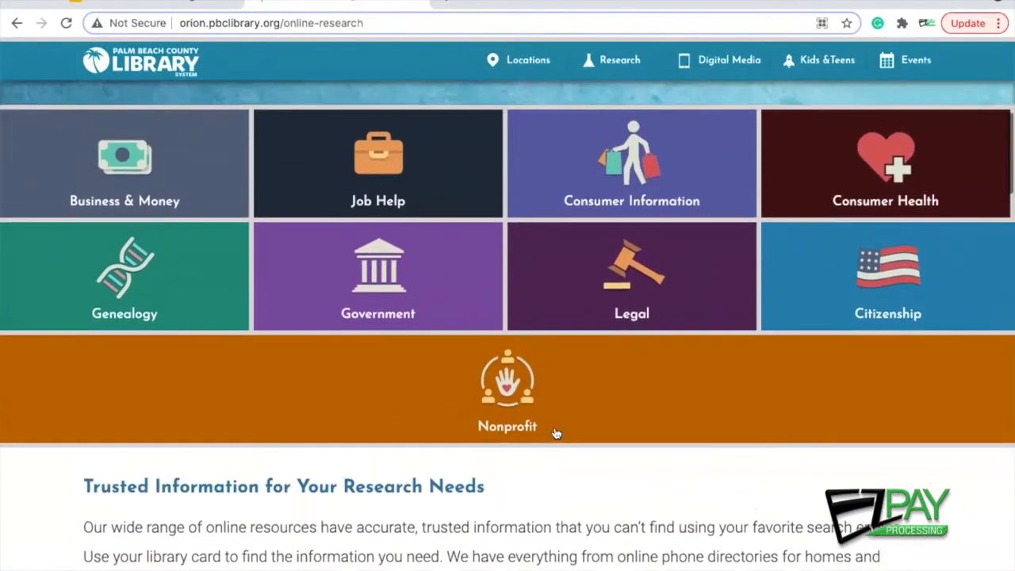
{"action": "left_click", "coordinate": [115, 165]}
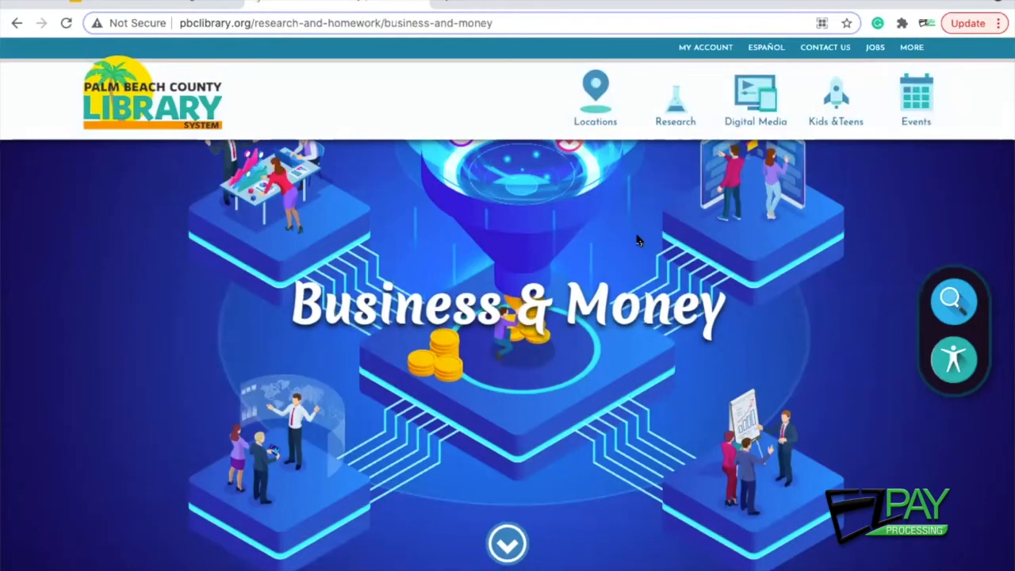
Expand the Business Information section on the Business & Money page
{"action": "scroll", "coordinate": [641, 384], "scroll_direction": "down", "scroll_amount": 3}
{"action": "scroll", "coordinate": [635, 389], "scroll_direction": "down", "scroll_amount": 2}
{"action": "scroll", "coordinate": [635, 393], "scroll_direction": "down", "scroll_amount": 4}
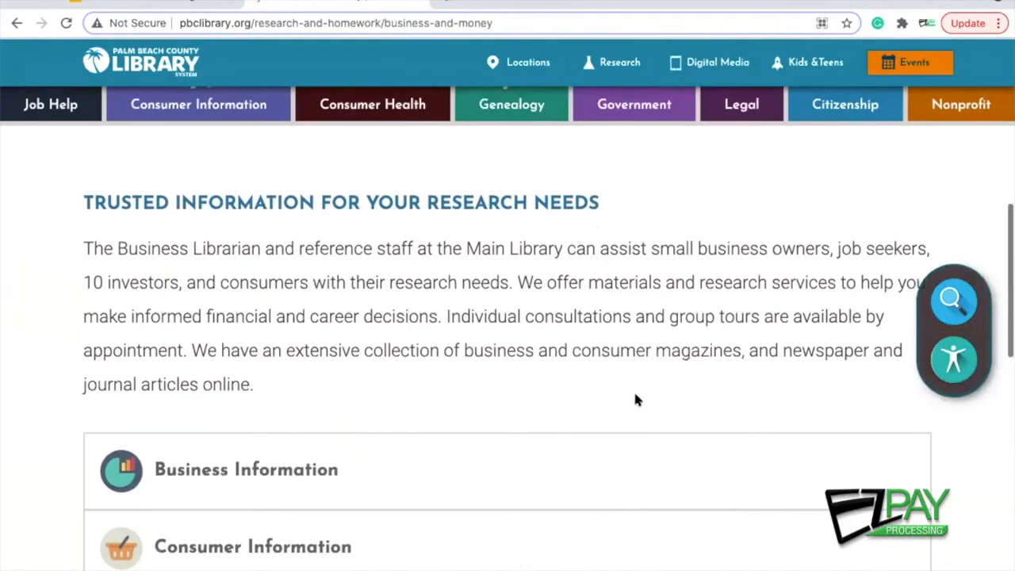
{"action": "left_click", "coordinate": [243, 388]}
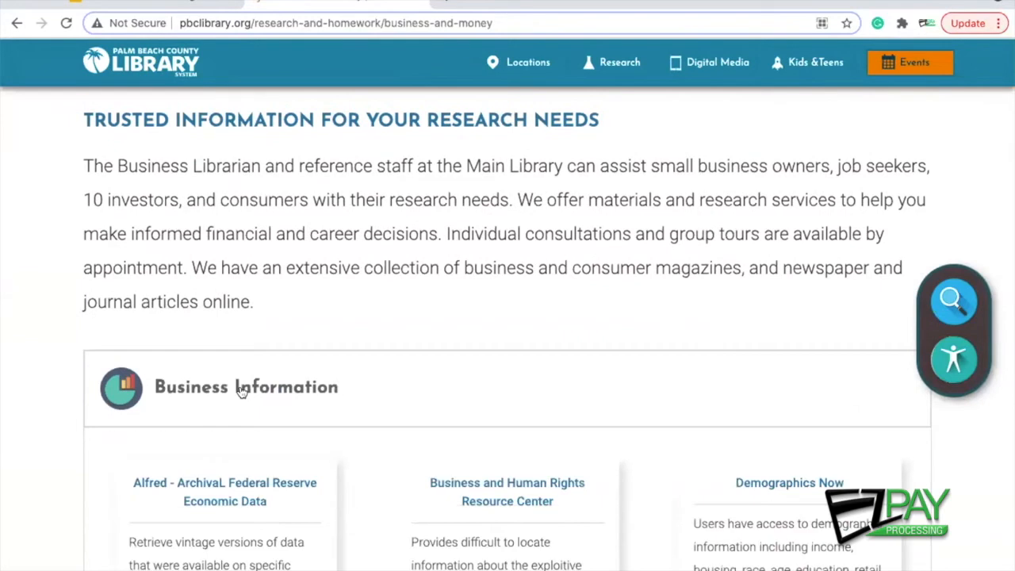
Find the Reference Solutions (Formerly ReferenceUSA) resource among the Business Information listings and open it
{"action": "scroll", "coordinate": [639, 501], "scroll_direction": "down", "scroll_amount": 5}
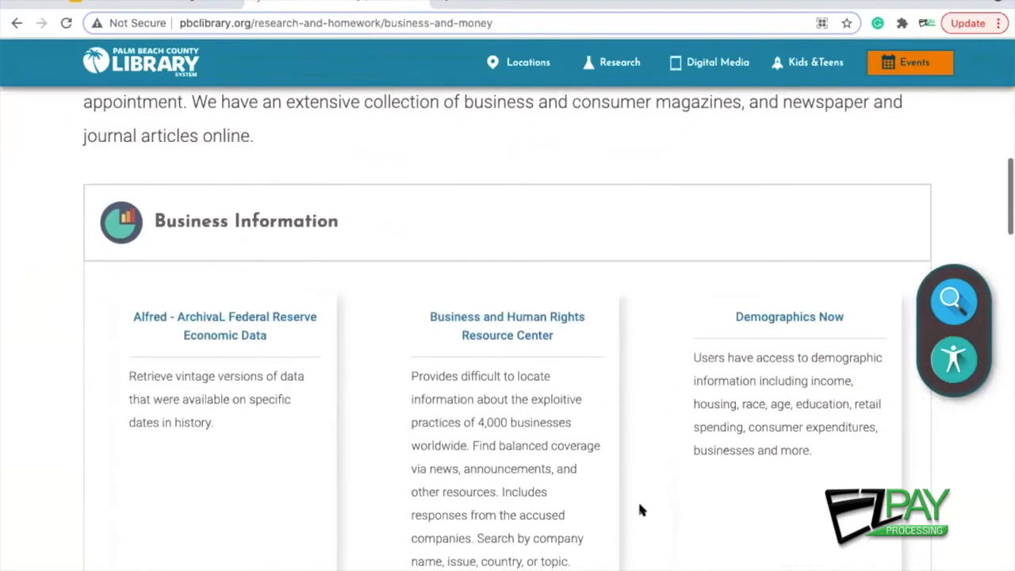
{"action": "scroll", "coordinate": [641, 509], "scroll_direction": "down", "scroll_amount": 7}
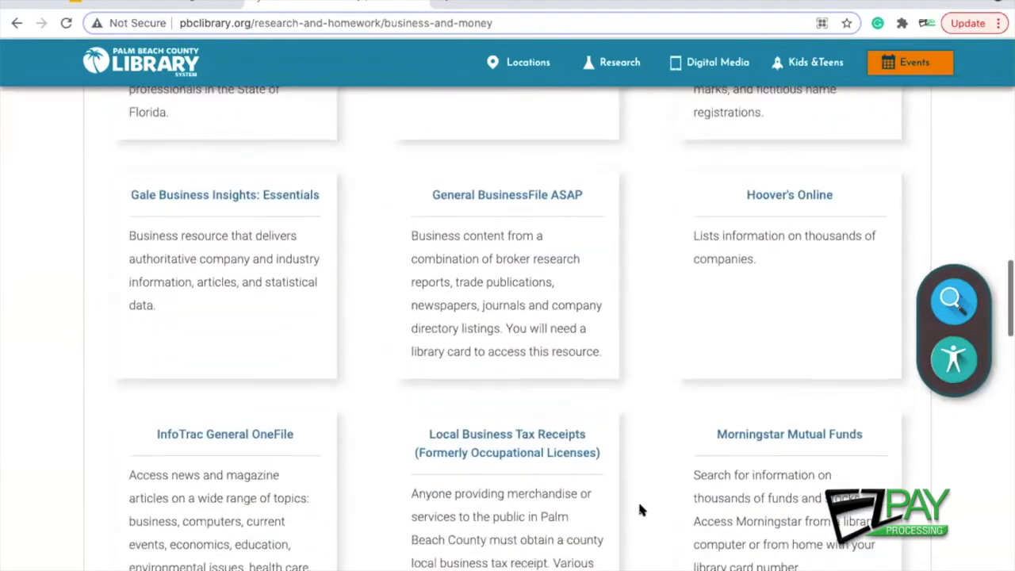
{"action": "scroll", "coordinate": [641, 509], "scroll_direction": "down", "scroll_amount": 5}
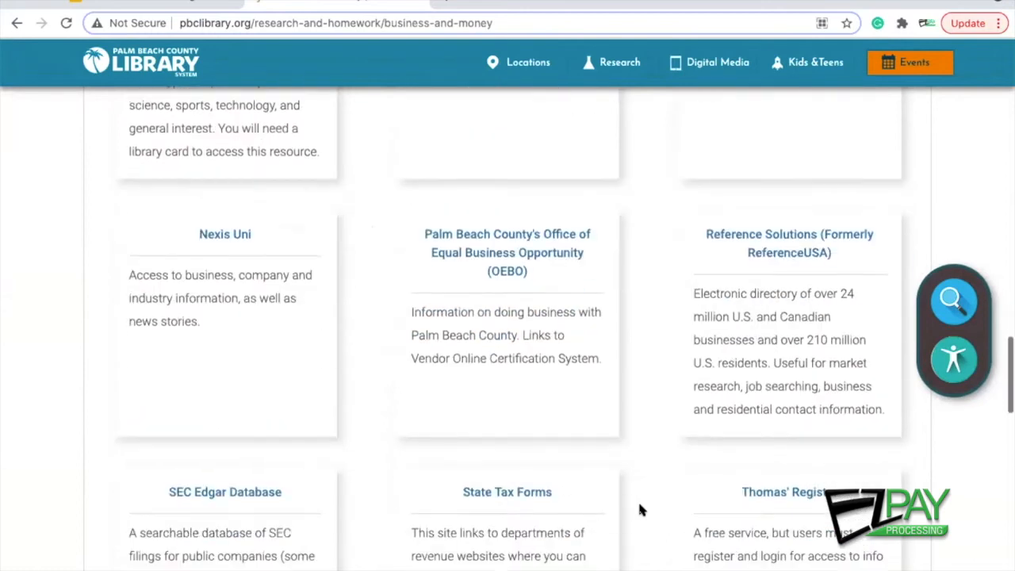
{"action": "scroll", "coordinate": [641, 509], "scroll_direction": "down", "scroll_amount": 1}
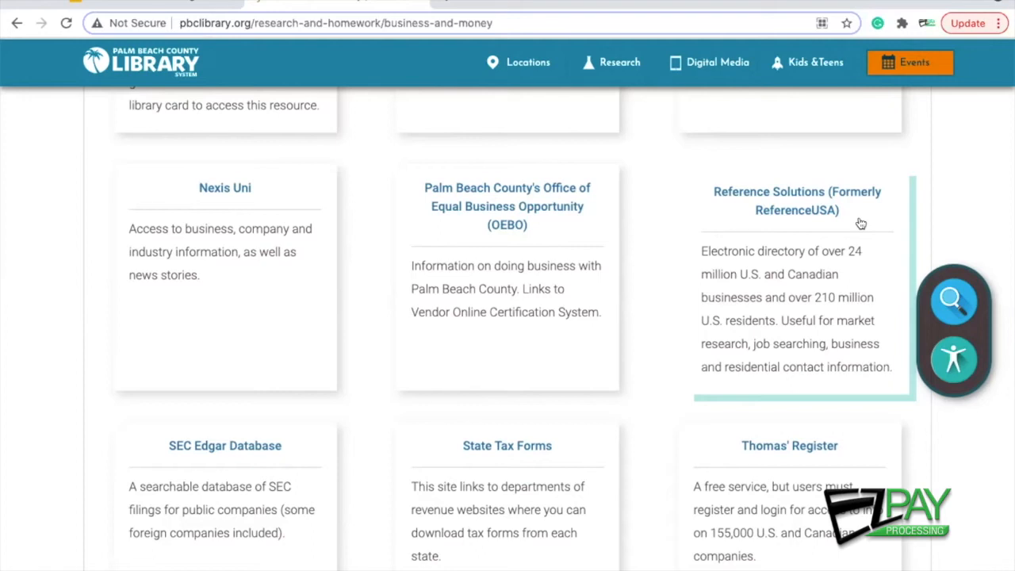
{"action": "scroll", "coordinate": [471, 316], "scroll_direction": "up", "scroll_amount": 4}
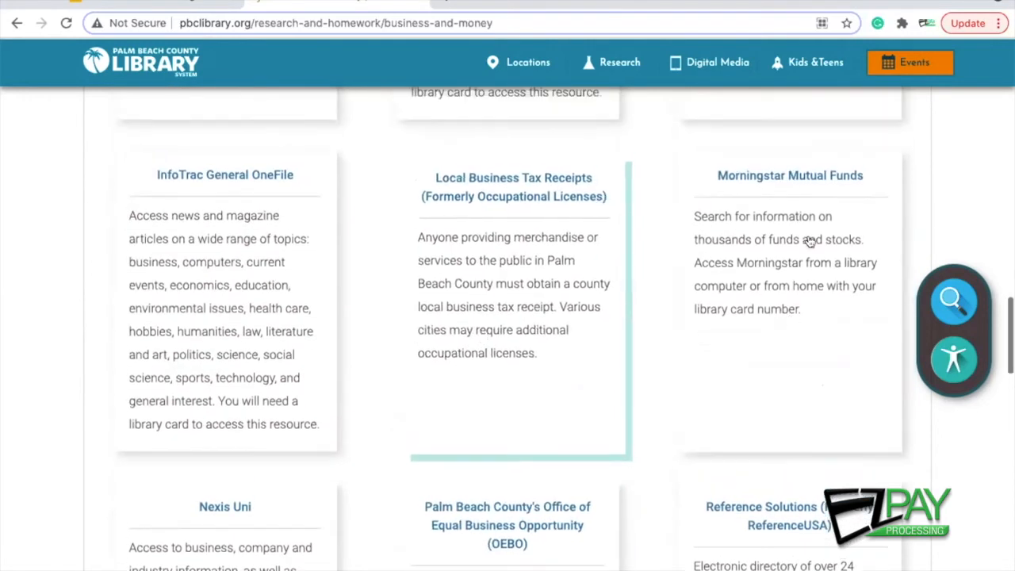
{"action": "scroll", "coordinate": [642, 381], "scroll_direction": "down", "scroll_amount": 3}
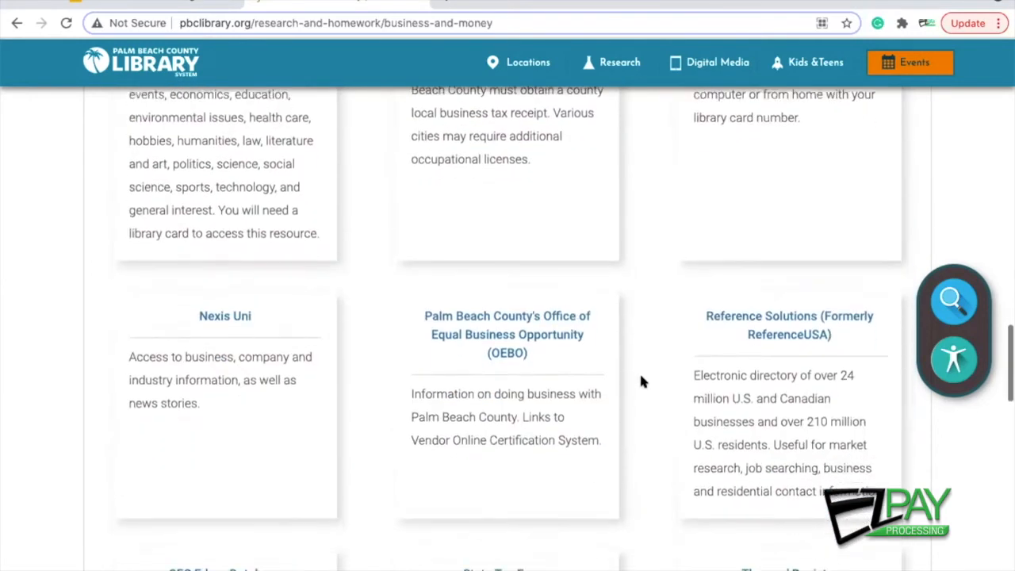
{"action": "scroll", "coordinate": [642, 381], "scroll_direction": "down", "scroll_amount": 2}
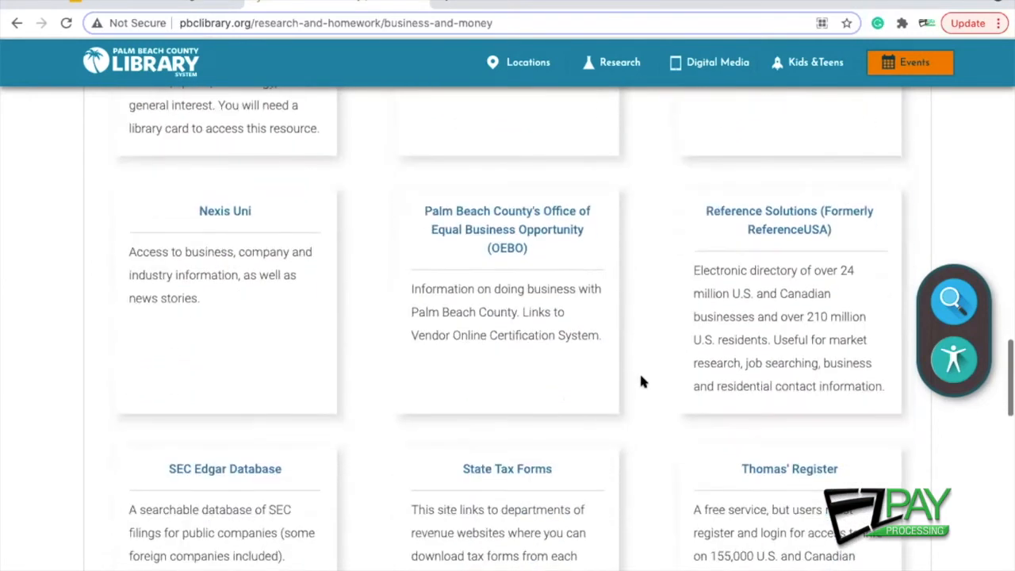
{"action": "left_click", "coordinate": [781, 235]}
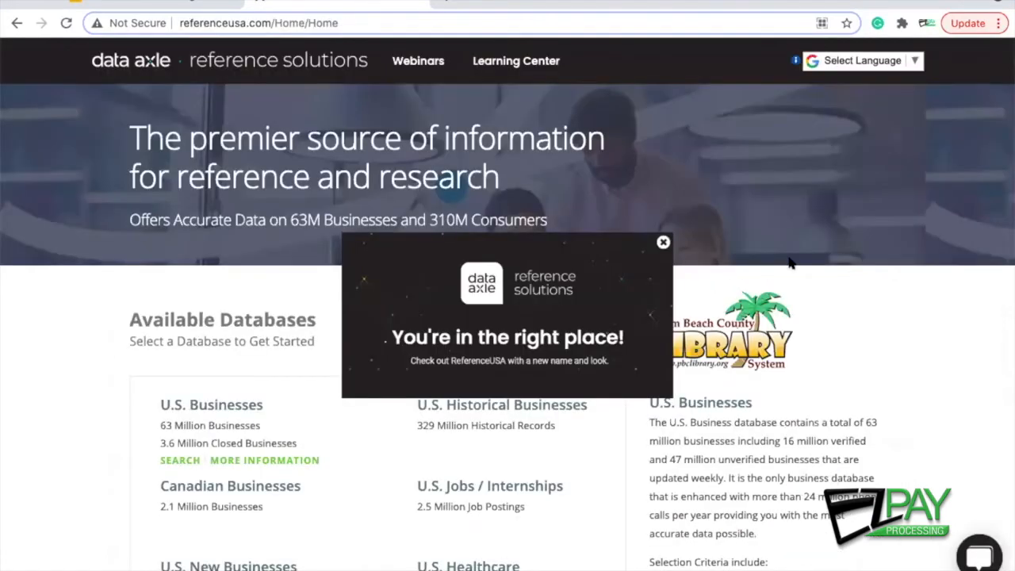
Dismiss the welcome pop-up and open the Advanced Search of the U.S. Businesses database
{"action": "left_click", "coordinate": [664, 241]}
{"action": "scroll", "coordinate": [761, 384], "scroll_direction": "down", "scroll_amount": 2}
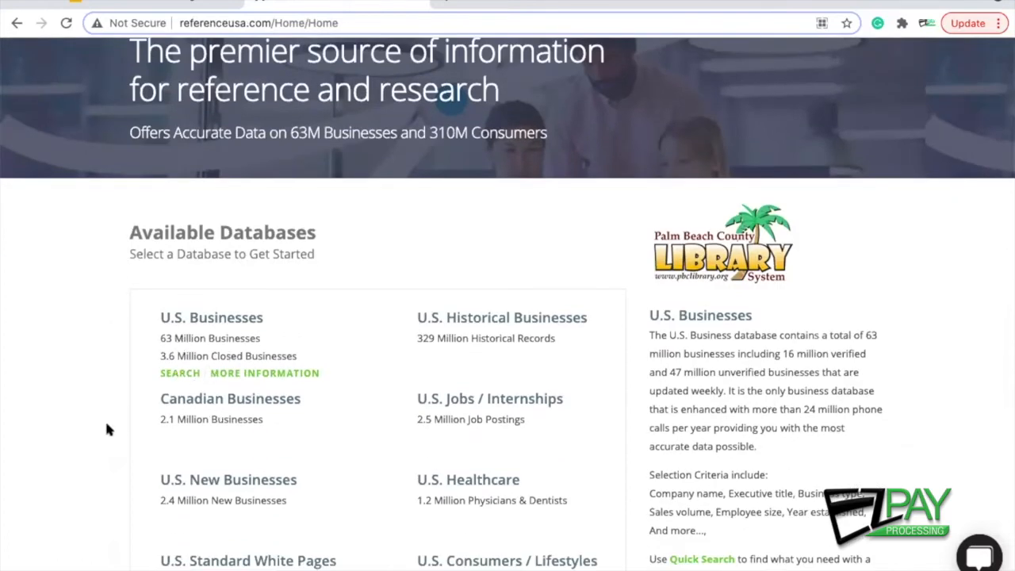
{"action": "scroll", "coordinate": [106, 463], "scroll_direction": "down", "scroll_amount": 3}
{"action": "scroll", "coordinate": [108, 463], "scroll_direction": "down", "scroll_amount": 1}
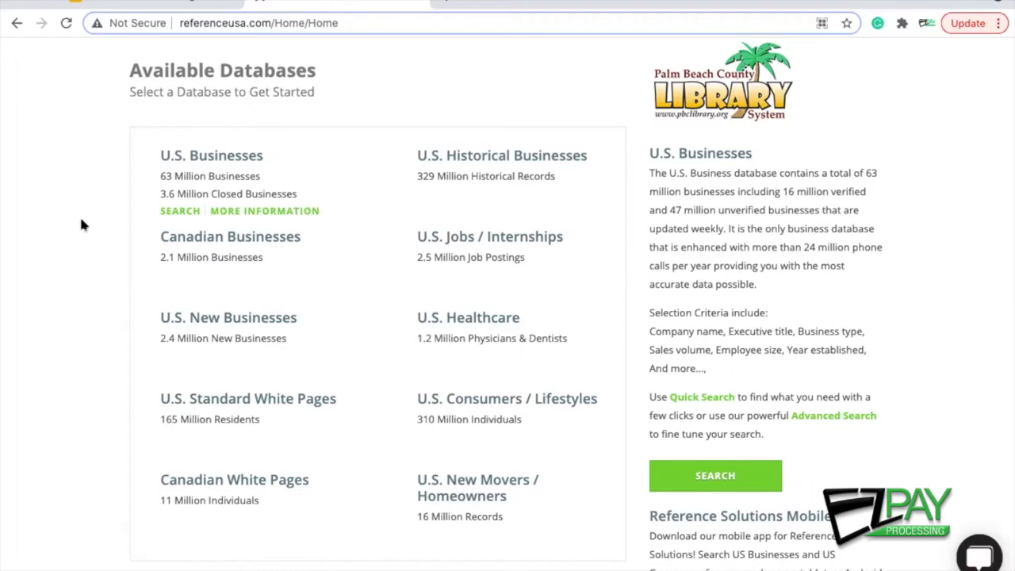
{"action": "left_click", "coordinate": [178, 211]}
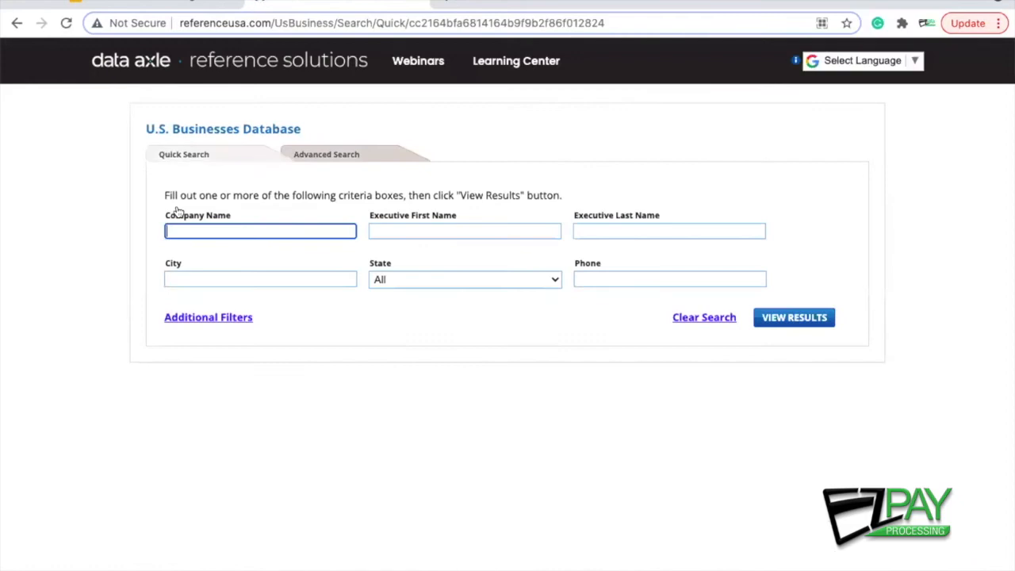
{"action": "left_click", "coordinate": [329, 156]}
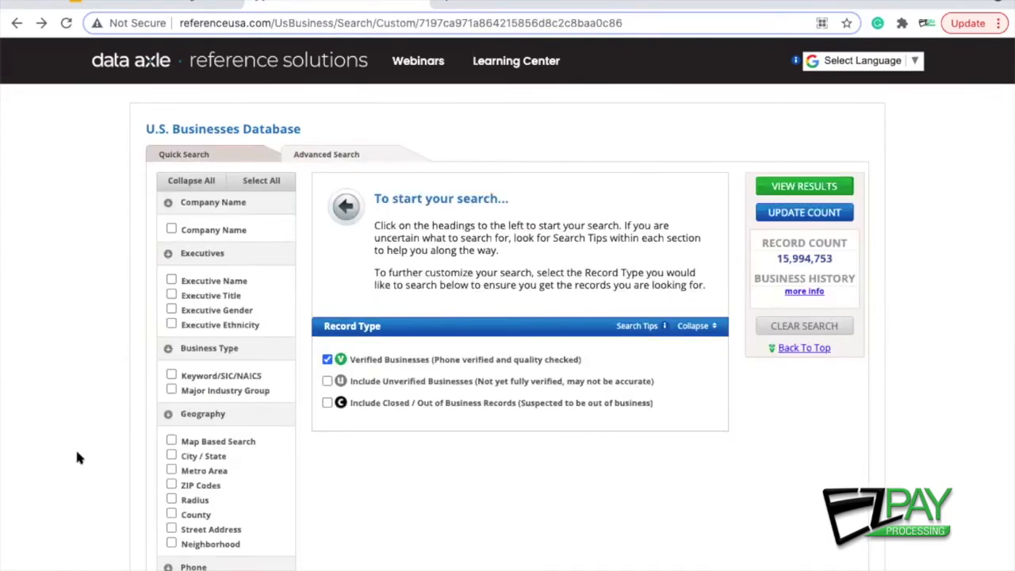
Add an Executive Title criterion and select Chief Executive Officer, President and Owner as the titles
{"action": "scroll", "coordinate": [92, 416], "scroll_direction": "down", "scroll_amount": 1}
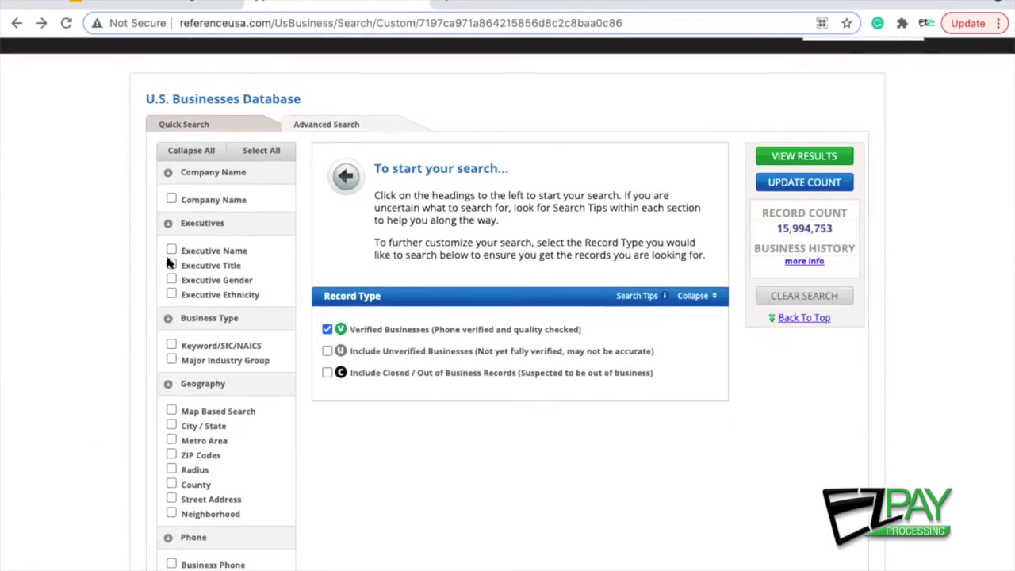
{"action": "left_click", "coordinate": [172, 264]}
{"action": "left_click", "coordinate": [356, 318]}
{"action": "type", "text": "owner"}
{"action": "left_click", "coordinate": [346, 351]}
{"action": "left_click_drag", "start_coordinate": [360, 319], "coordinate": [317, 319]}
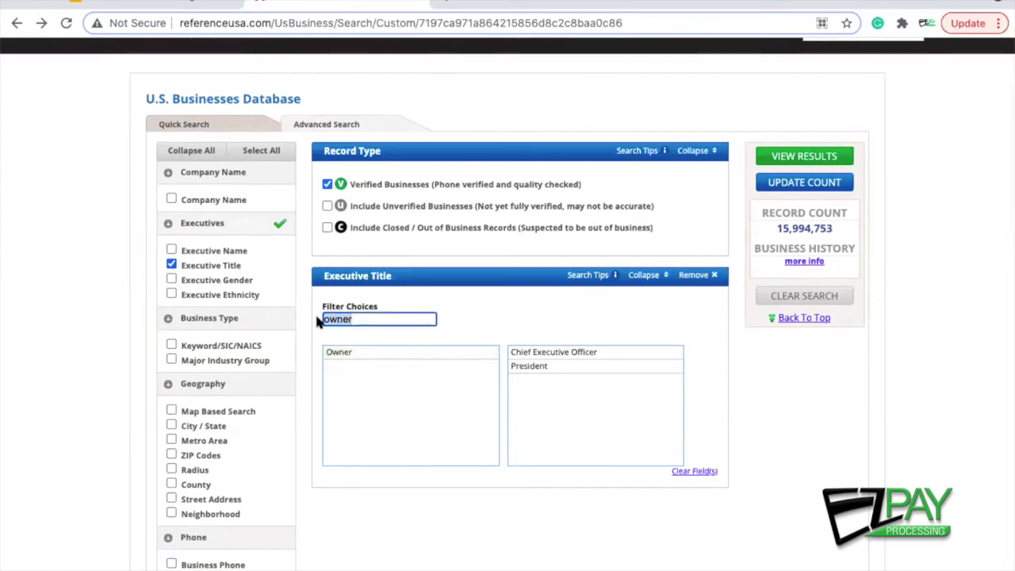
{"action": "left_click", "coordinate": [342, 351]}
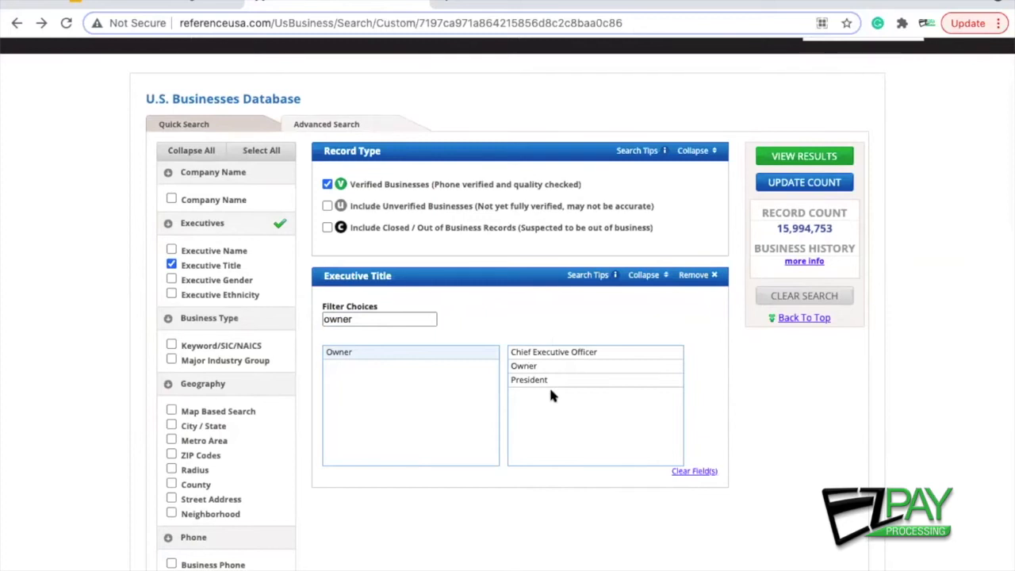
Add a Major Industry Group criterion covering Retail Trade (52-59) and Services (70-89)
{"action": "left_click", "coordinate": [172, 360]}
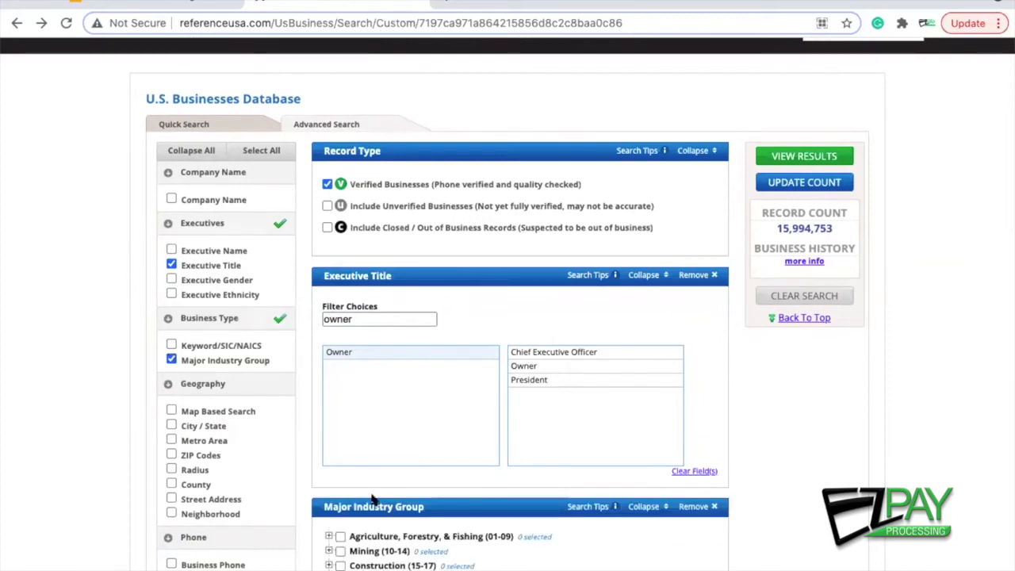
{"action": "scroll", "coordinate": [302, 521], "scroll_direction": "down", "scroll_amount": 3}
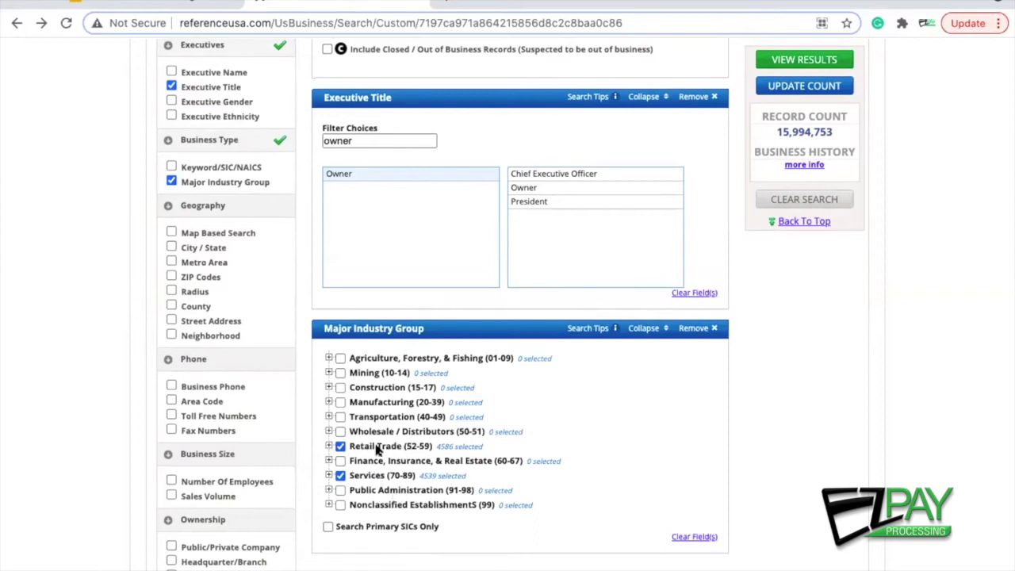
Try a Keyword/SIC/NAICS search for "cafe" across all SICs, clear the term and remove that criterion
{"action": "left_click", "coordinate": [171, 167]}
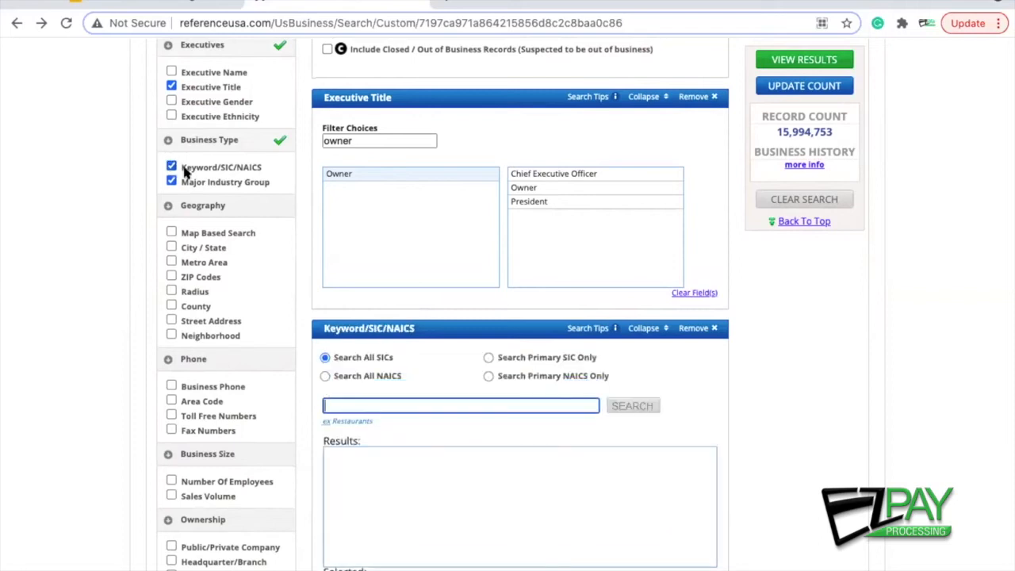
{"action": "left_click", "coordinate": [366, 404]}
{"action": "type", "text": "cafe"}
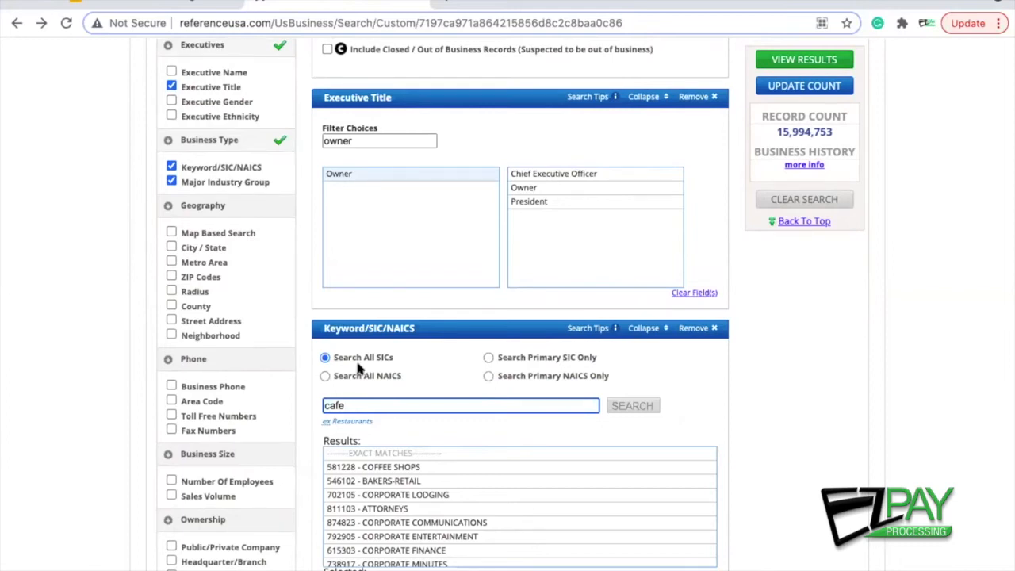
{"action": "left_click_drag", "start_coordinate": [349, 406], "coordinate": [321, 405]}
{"action": "key", "text": "BackSpace"}
{"action": "left_click", "coordinate": [171, 166]}
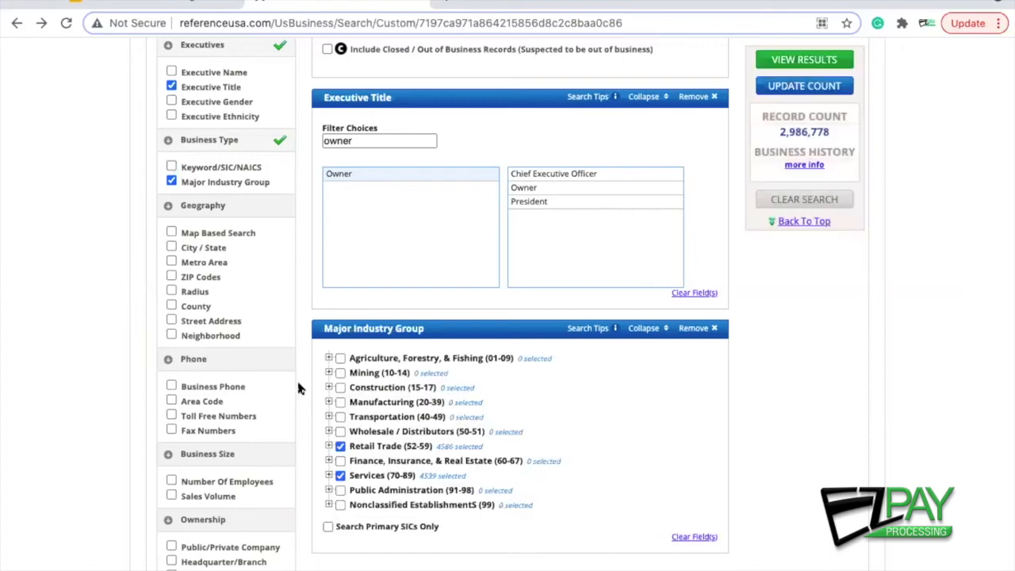
Add a City / State criterion, search for "boca raton" and select Boca Raton, FL
{"action": "left_click", "coordinate": [171, 248]}
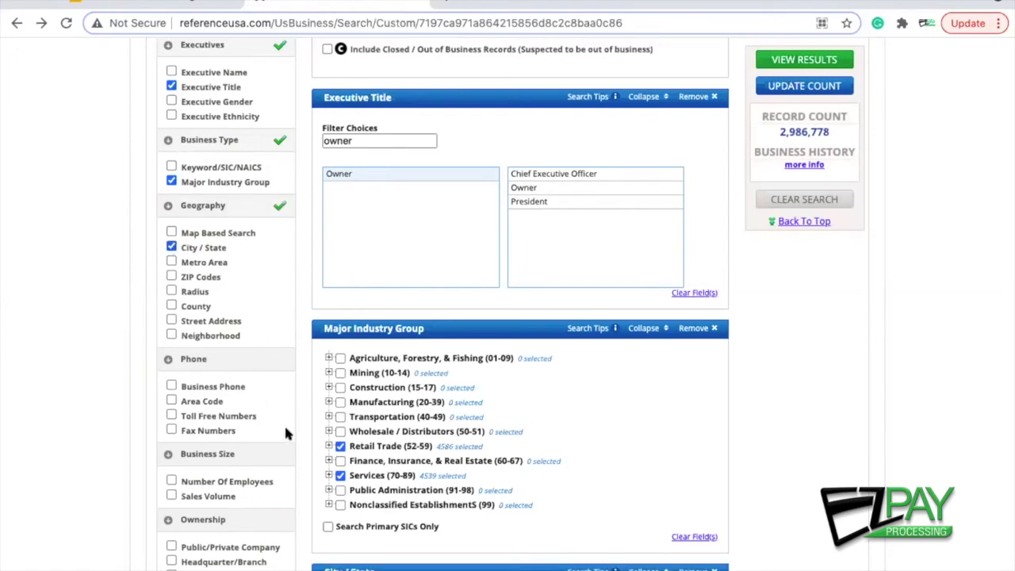
{"action": "scroll", "coordinate": [306, 449], "scroll_direction": "down", "scroll_amount": 1}
{"action": "left_click", "coordinate": [357, 539]}
{"action": "type", "text": "boca raton"}
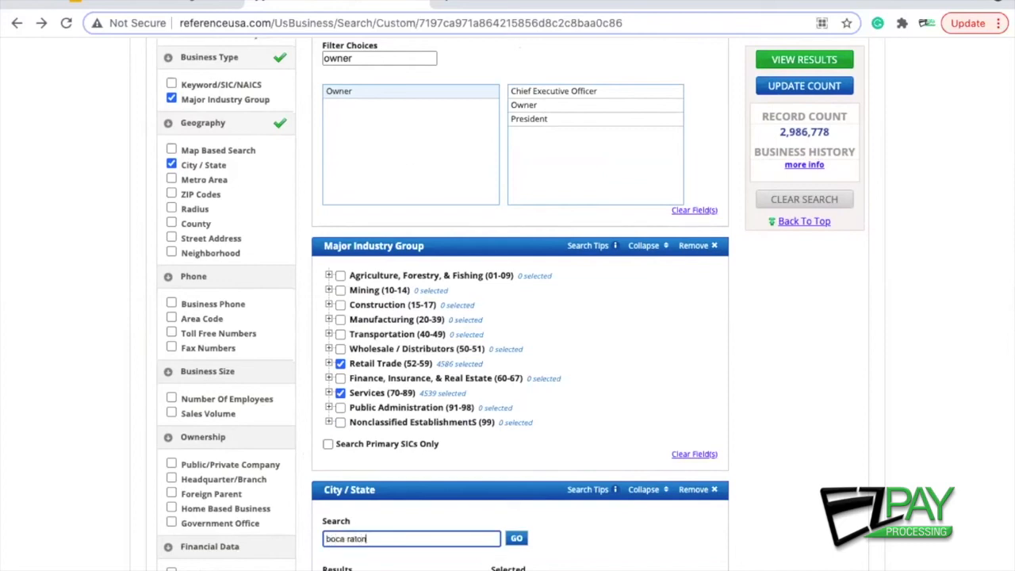
{"action": "scroll", "coordinate": [816, 547], "scroll_direction": "down", "scroll_amount": 3}
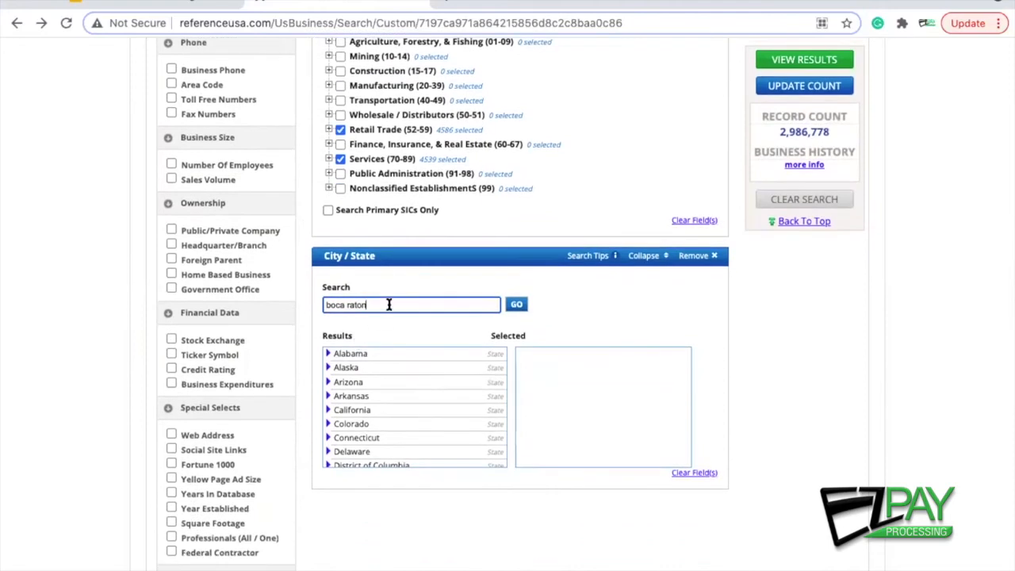
{"action": "key", "text": "Return"}
{"action": "left_click", "coordinate": [354, 356]}
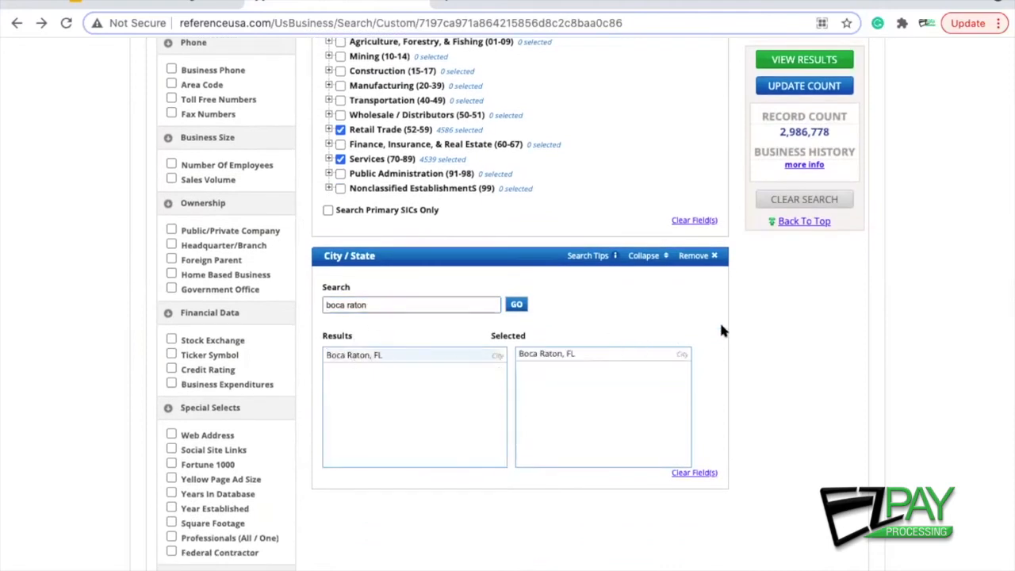
Add the Business Phone criterion to the search
{"action": "scroll", "coordinate": [757, 339], "scroll_direction": "up", "scroll_amount": 1}
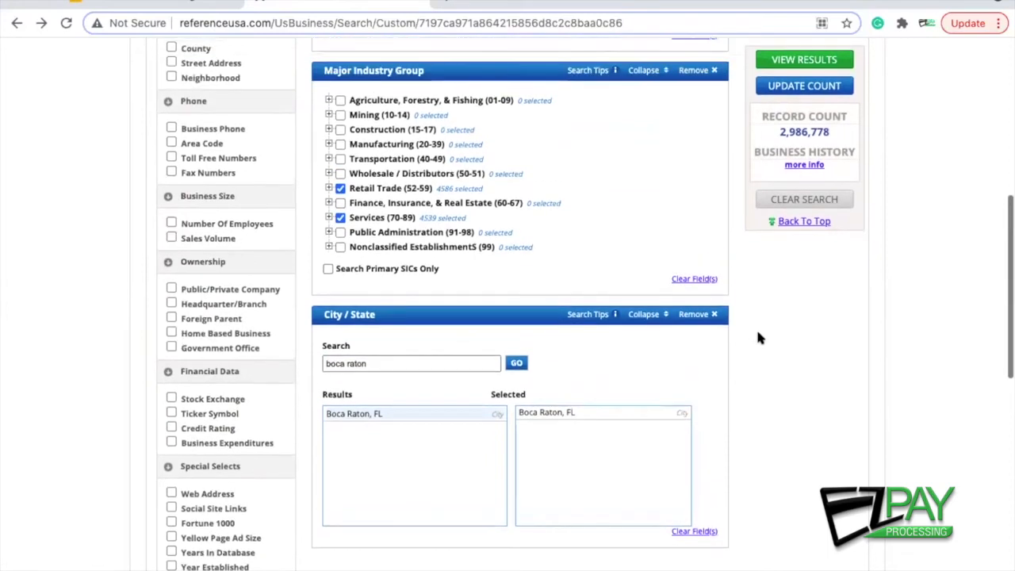
{"action": "scroll", "coordinate": [25, 227], "scroll_direction": "up", "scroll_amount": 2}
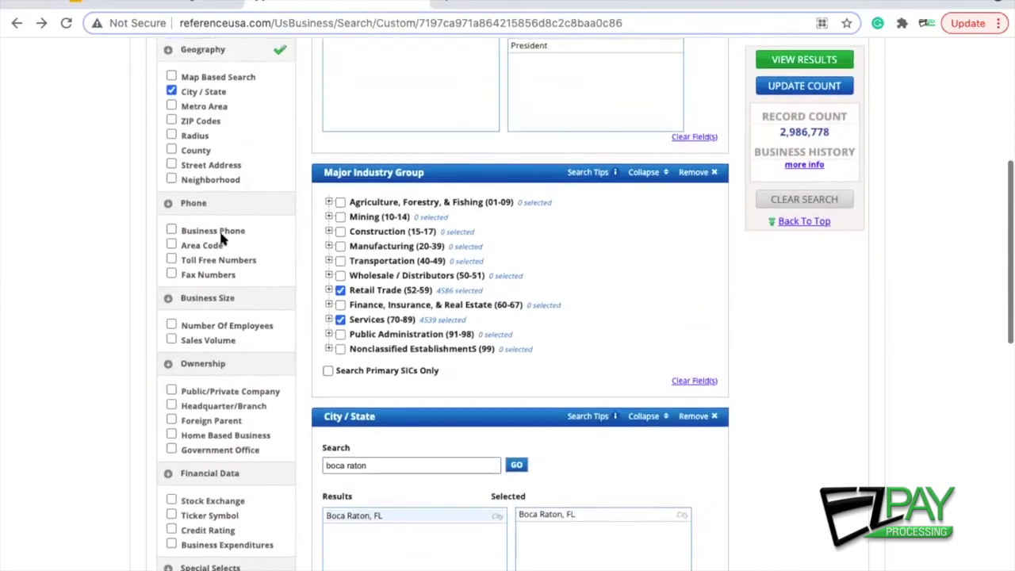
{"action": "left_click", "coordinate": [169, 230]}
{"action": "scroll", "coordinate": [300, 275], "scroll_direction": "up", "scroll_amount": 4}
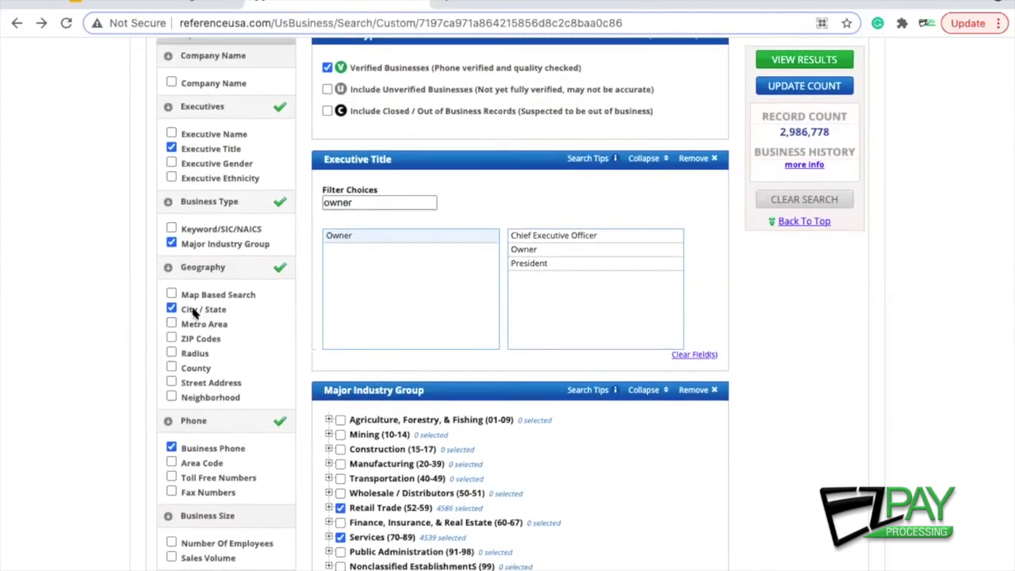
{"action": "scroll", "coordinate": [302, 322], "scroll_direction": "up", "scroll_amount": 2}
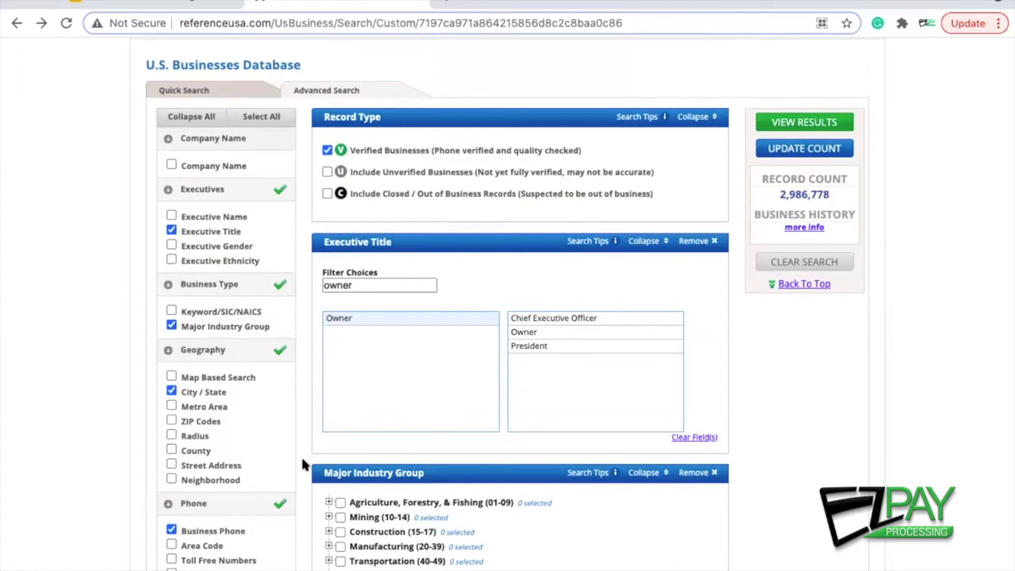
Update the record count for the chosen criteria and view the search results
{"action": "scroll", "coordinate": [301, 455], "scroll_direction": "down", "scroll_amount": 2}
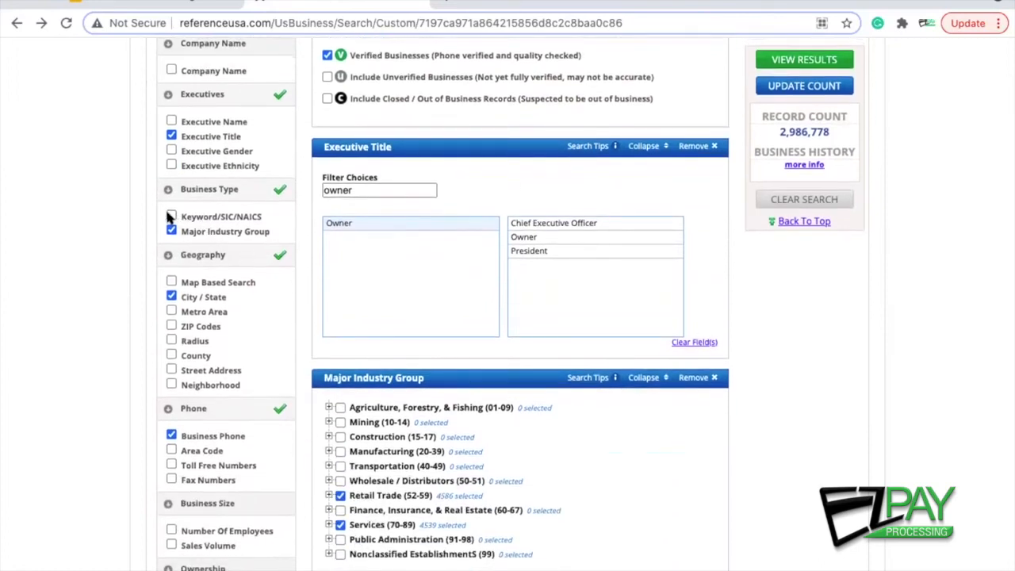
{"action": "left_click", "coordinate": [810, 86]}
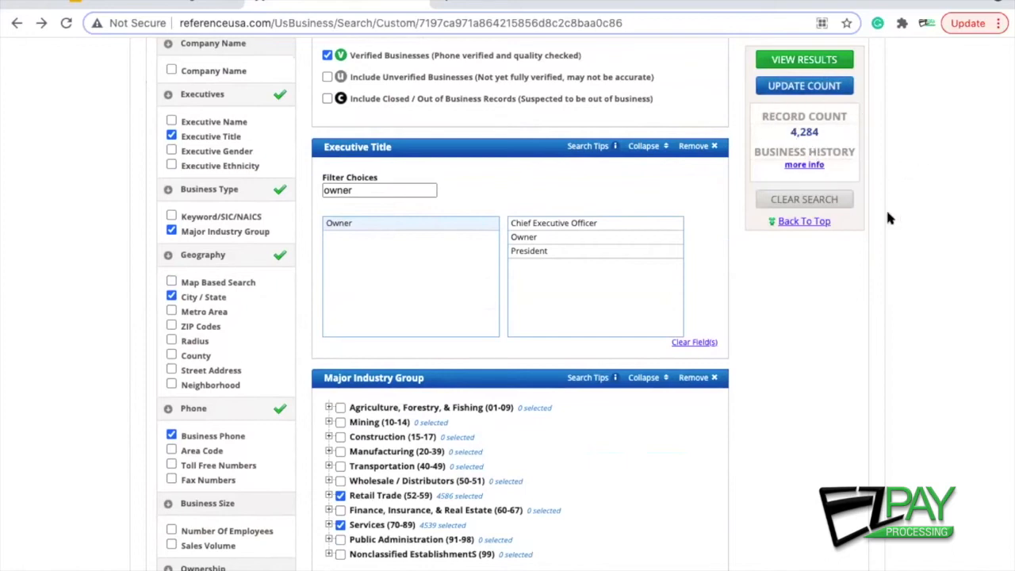
{"action": "left_click", "coordinate": [802, 62]}
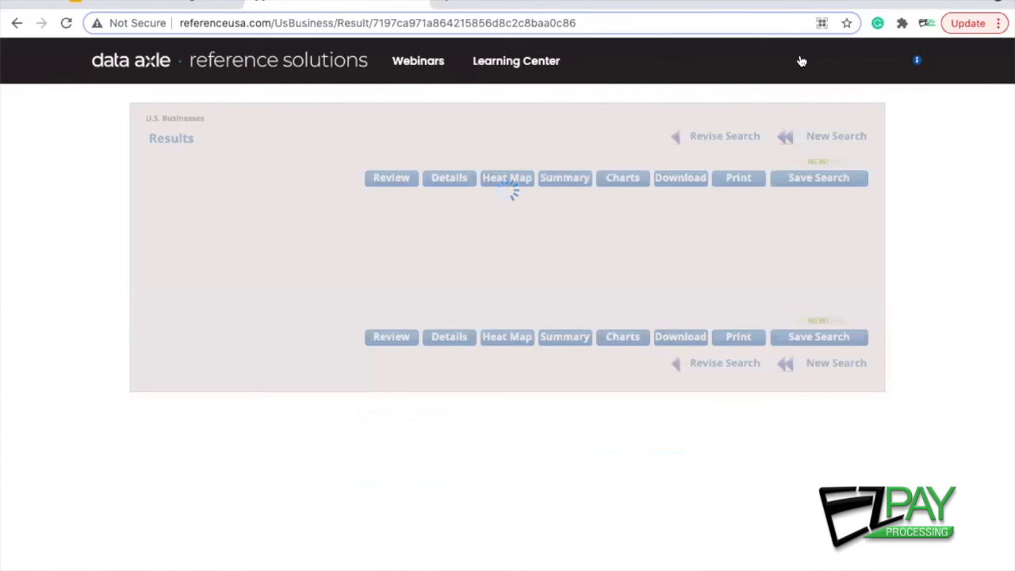
Sort the results by street address and look through the first page of businesses
{"action": "scroll", "coordinate": [911, 455], "scroll_direction": "down", "scroll_amount": 1}
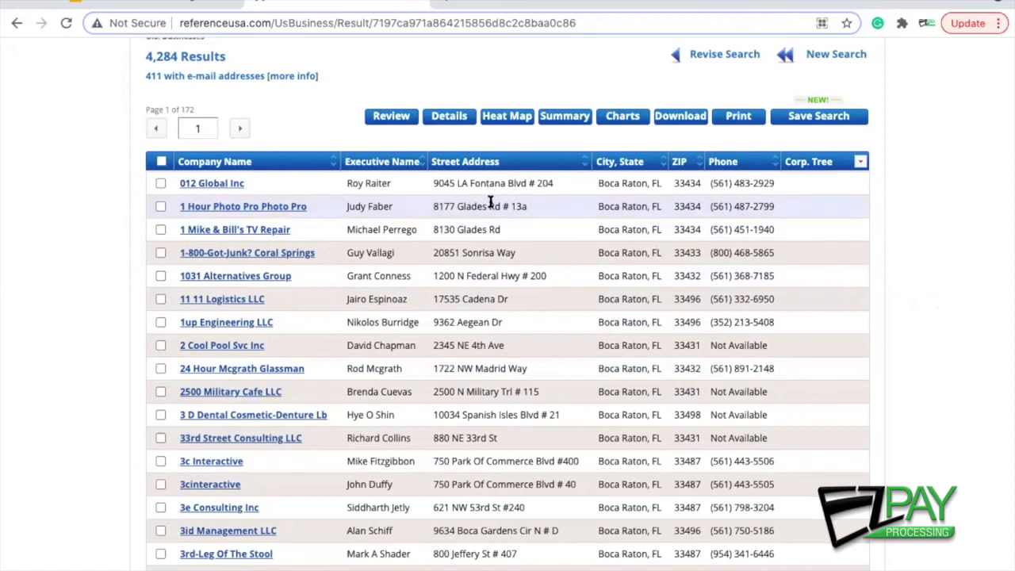
{"action": "left_click", "coordinate": [473, 163]}
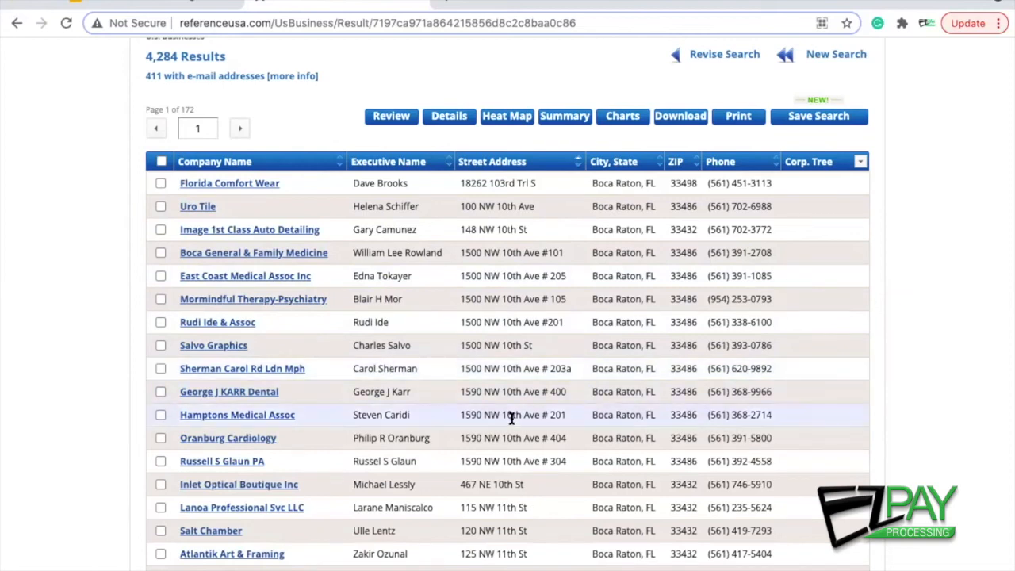
{"action": "scroll", "coordinate": [491, 417], "scroll_direction": "down", "scroll_amount": 3}
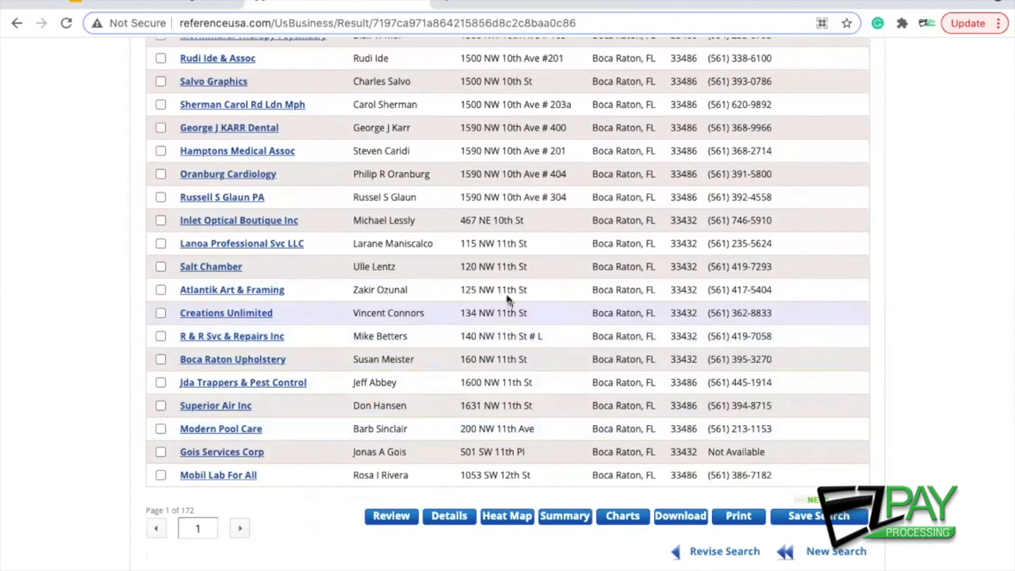
{"action": "scroll", "coordinate": [507, 294], "scroll_direction": "up", "scroll_amount": 2}
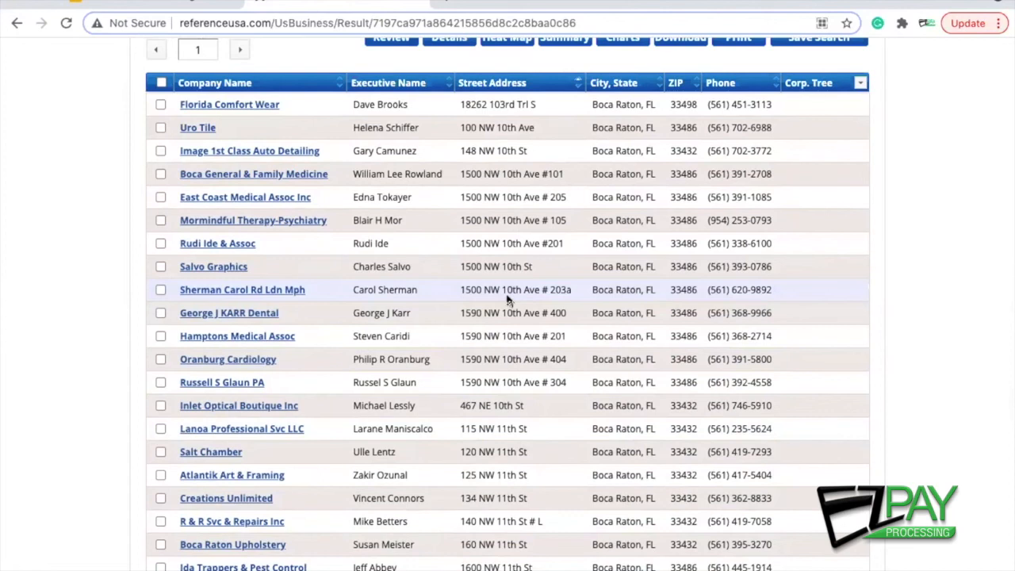
{"action": "scroll", "coordinate": [507, 297], "scroll_direction": "up", "scroll_amount": 2}
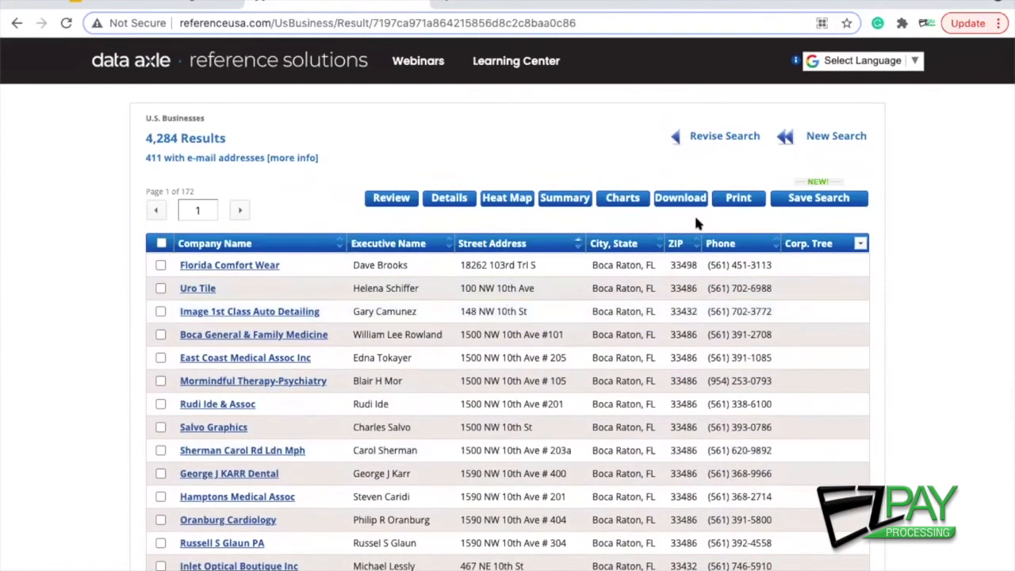
Select all records on results pages 1 through 4
{"action": "left_click", "coordinate": [161, 244]}
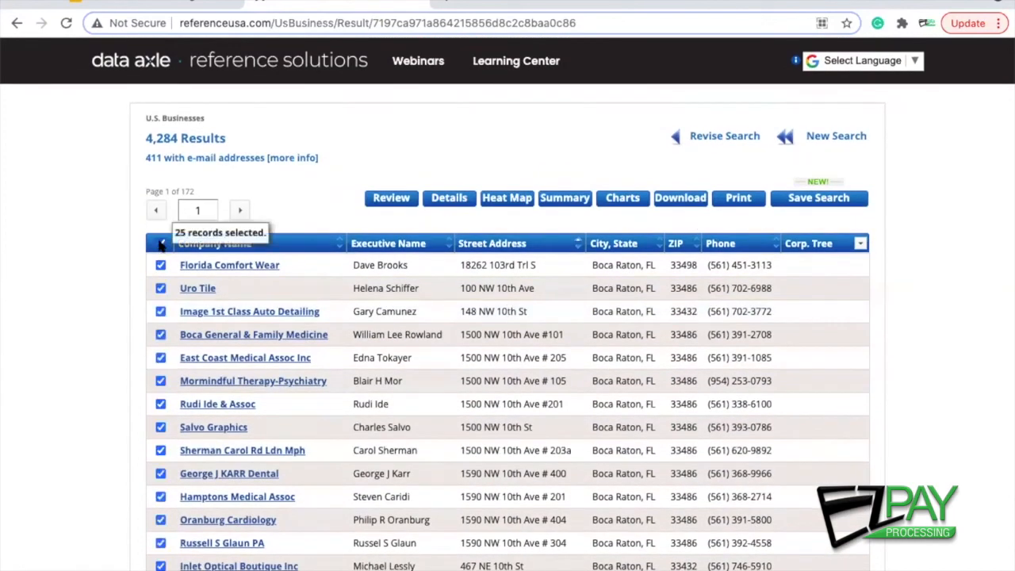
{"action": "left_click", "coordinate": [241, 209]}
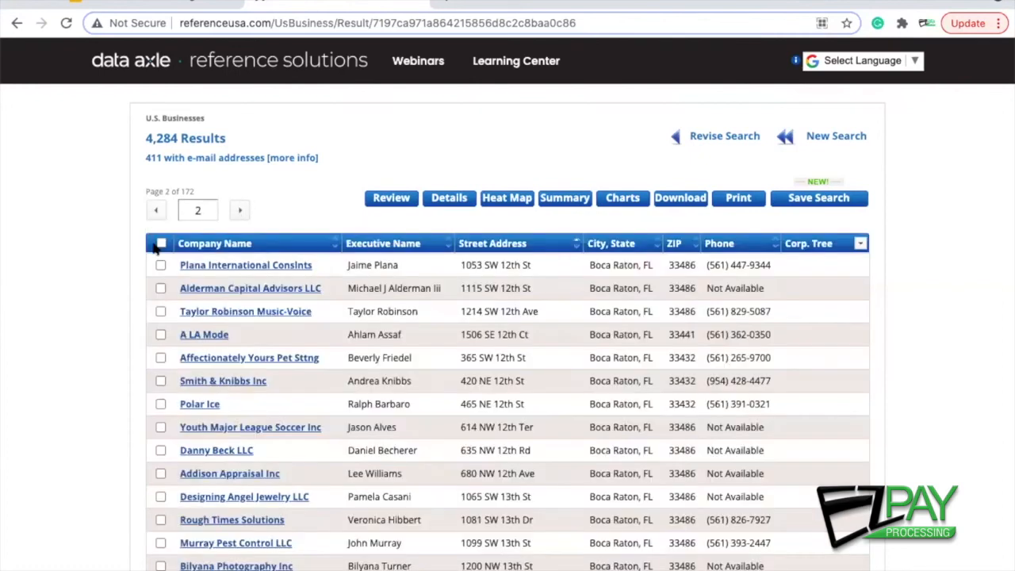
{"action": "left_click", "coordinate": [161, 244]}
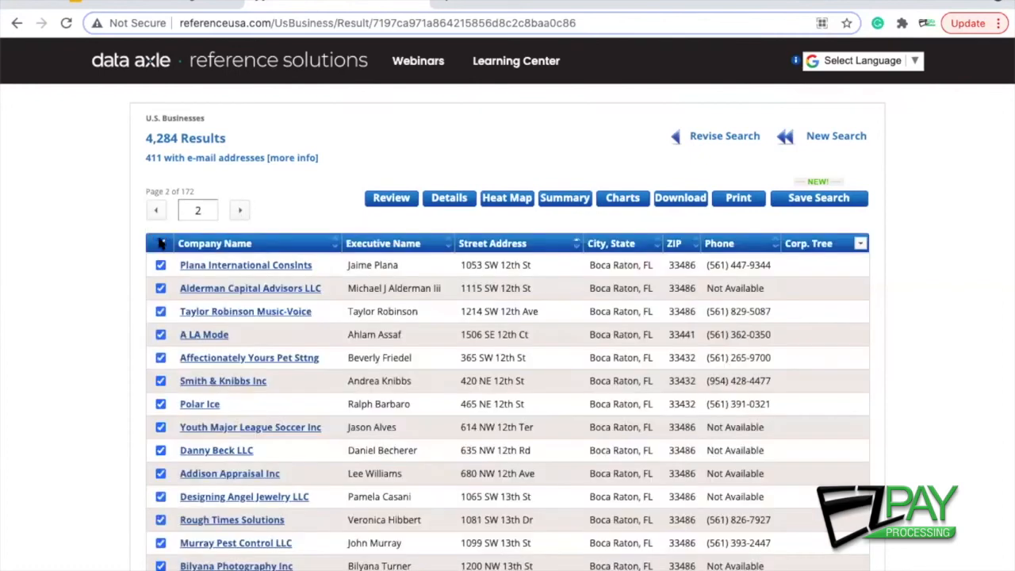
{"action": "left_click", "coordinate": [241, 209]}
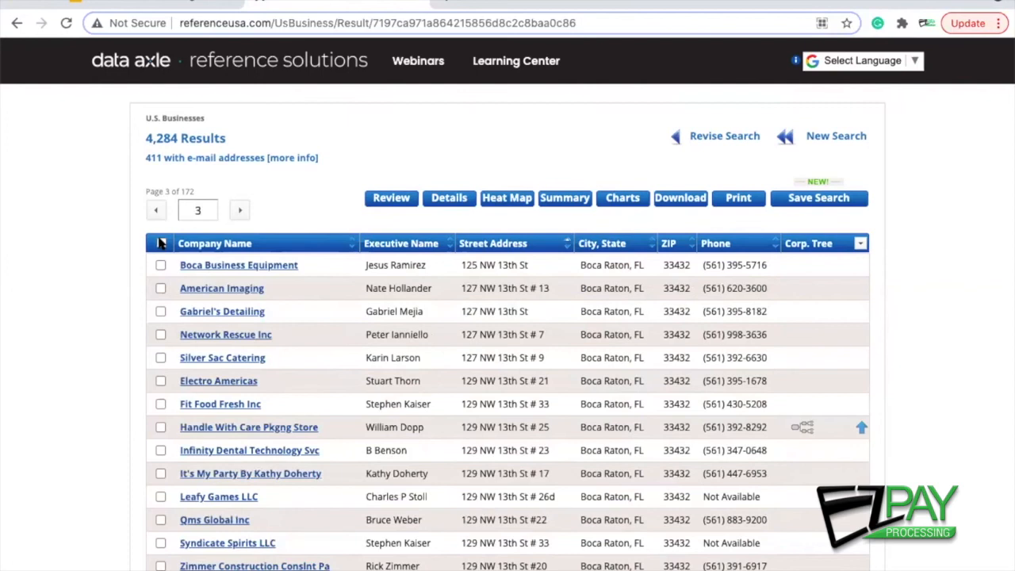
{"action": "left_click", "coordinate": [161, 244]}
{"action": "left_click", "coordinate": [241, 209]}
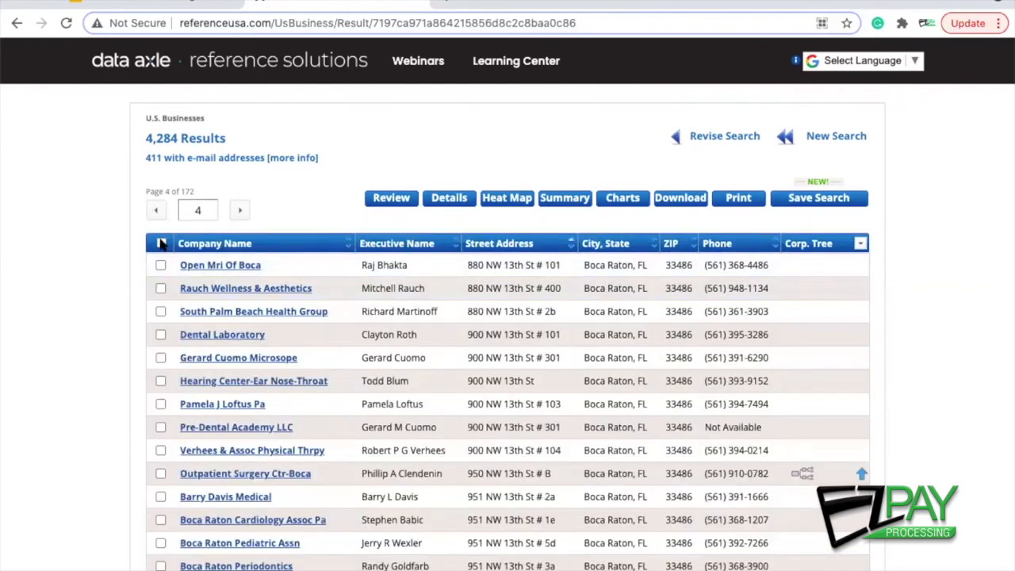
{"action": "left_click", "coordinate": [161, 244]}
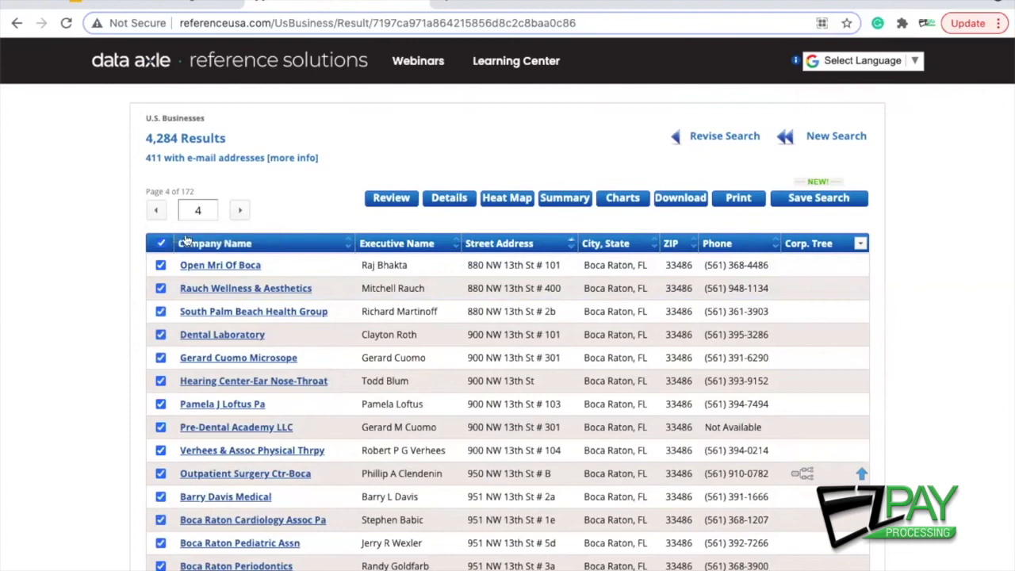
Start a download of the selected records with Custom detail and remove Record Type and ZIP Code from the export fields
{"action": "left_click", "coordinate": [680, 199]}
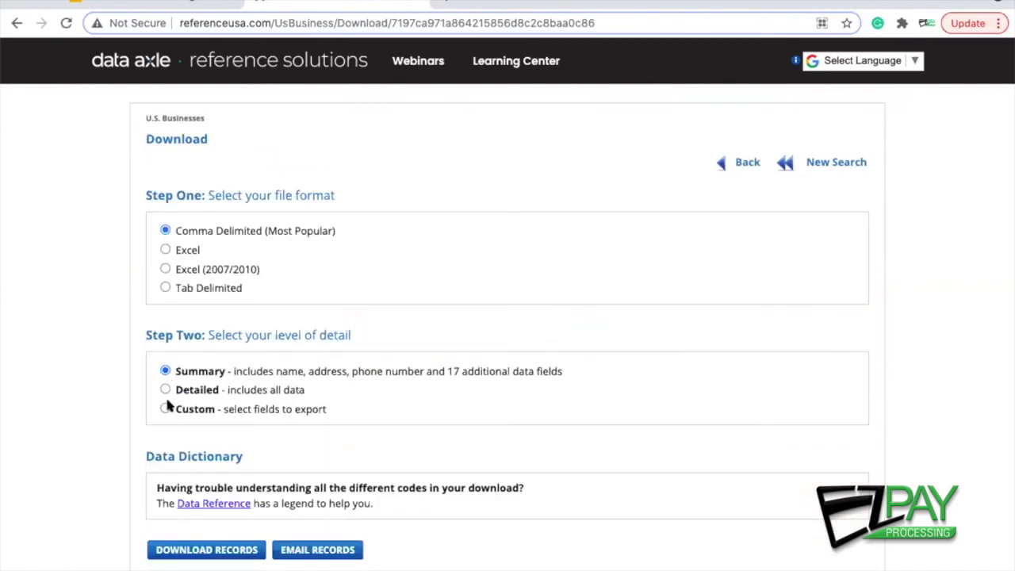
{"action": "left_click", "coordinate": [165, 409]}
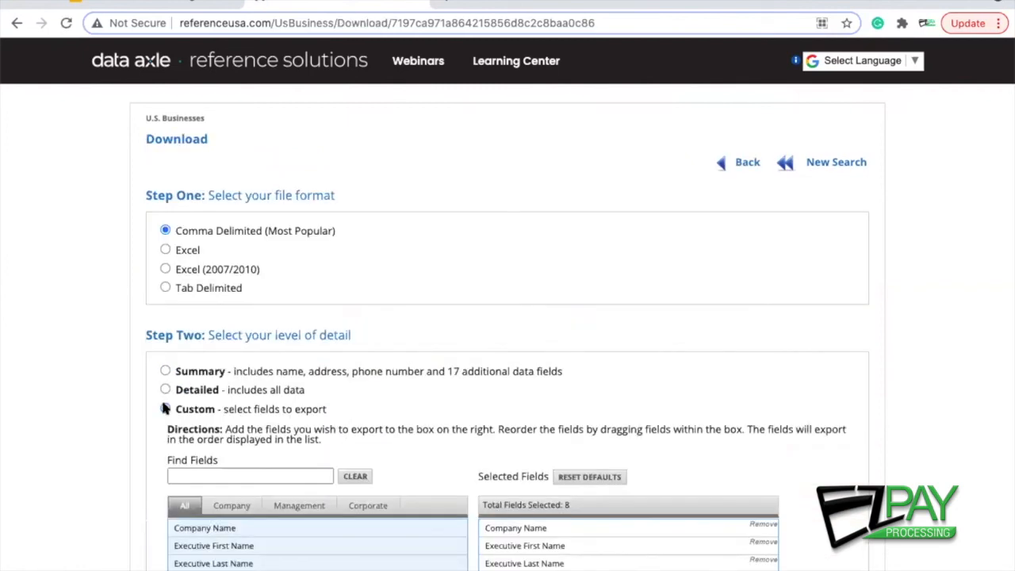
{"action": "scroll", "coordinate": [115, 467], "scroll_direction": "down", "scroll_amount": 2}
{"action": "scroll", "coordinate": [113, 466], "scroll_direction": "down", "scroll_amount": 1}
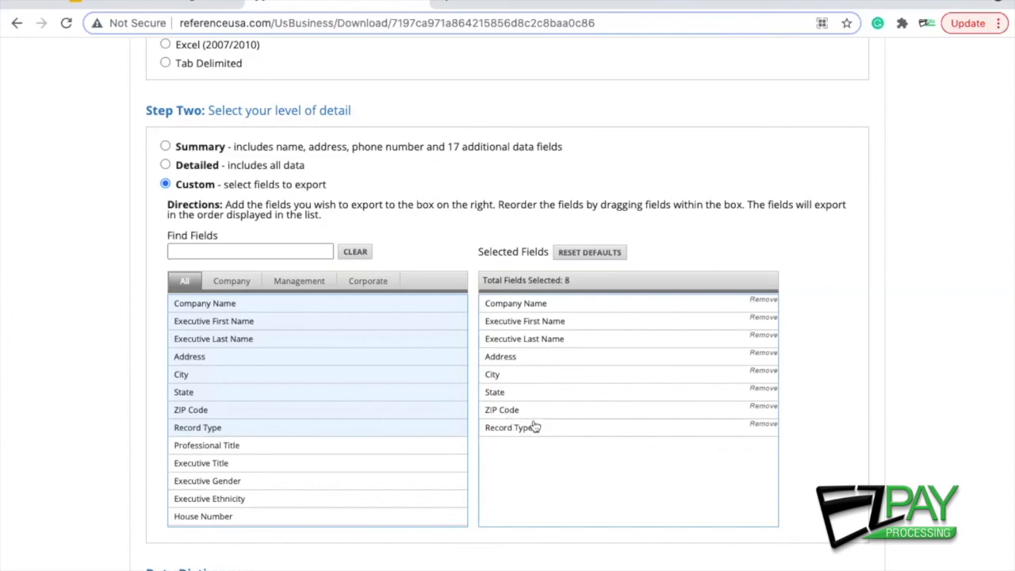
{"action": "left_click", "coordinate": [759, 425]}
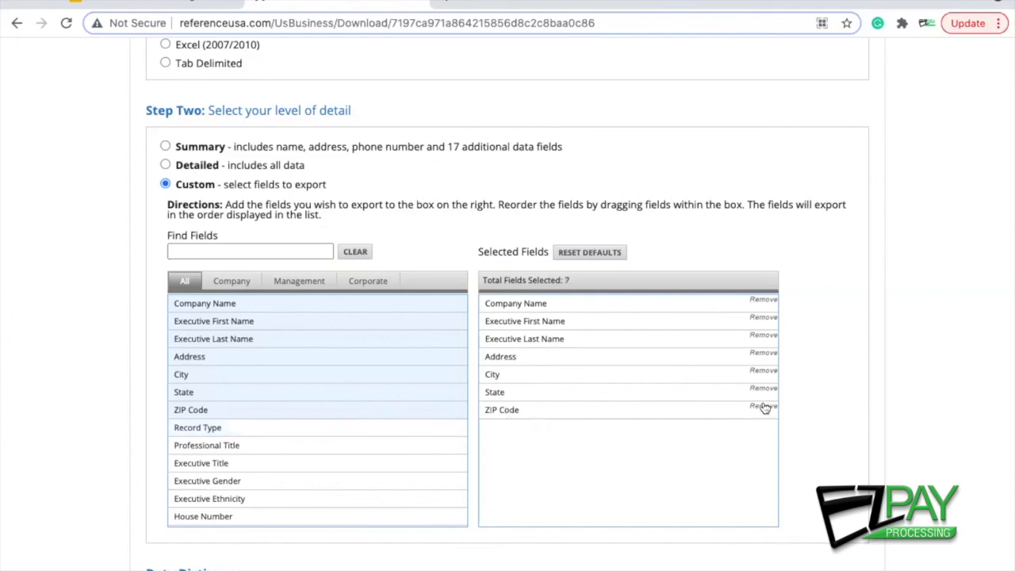
{"action": "left_click", "coordinate": [762, 406]}
Add the Phone Number Combined field to the export and download the records
{"action": "scroll", "coordinate": [289, 473], "scroll_direction": "down", "scroll_amount": 3}
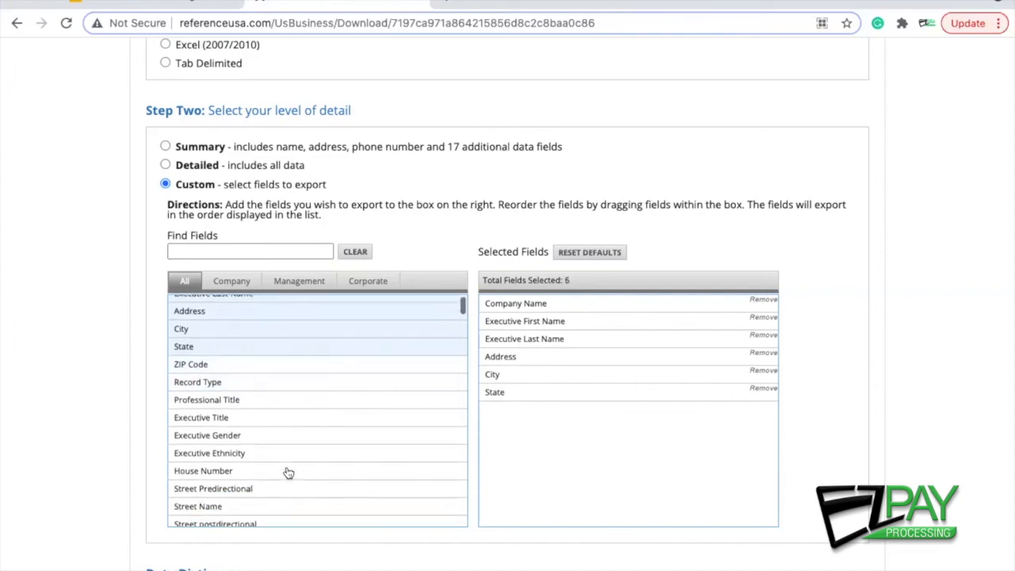
{"action": "scroll", "coordinate": [289, 472], "scroll_direction": "down", "scroll_amount": 2}
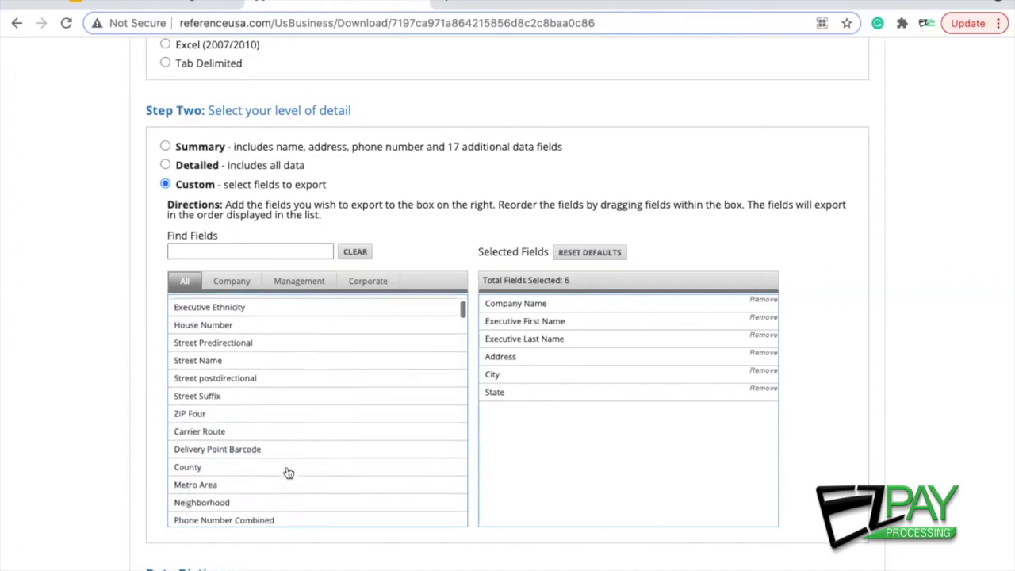
{"action": "scroll", "coordinate": [288, 472], "scroll_direction": "down", "scroll_amount": 2}
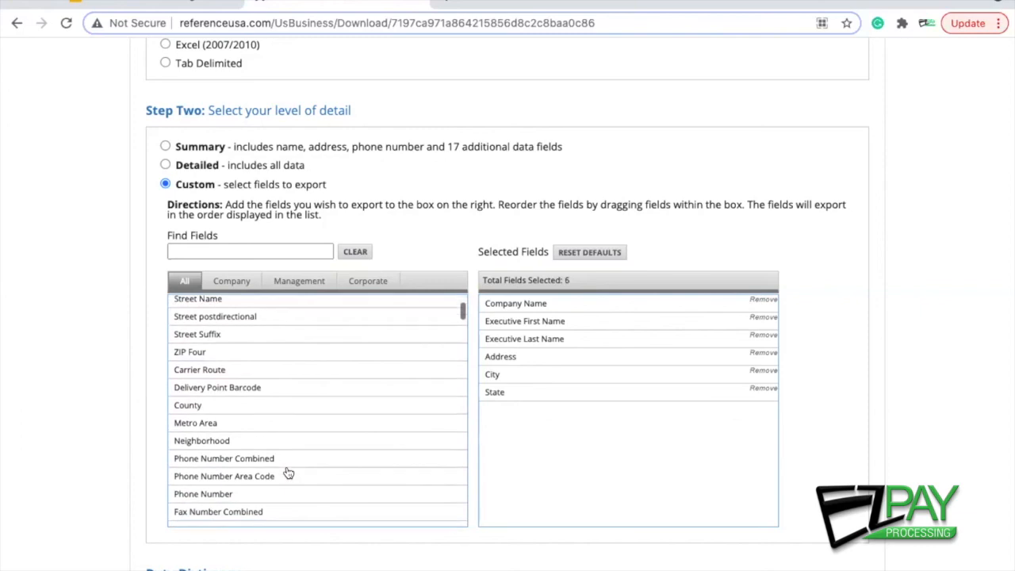
{"action": "left_click", "coordinate": [222, 460]}
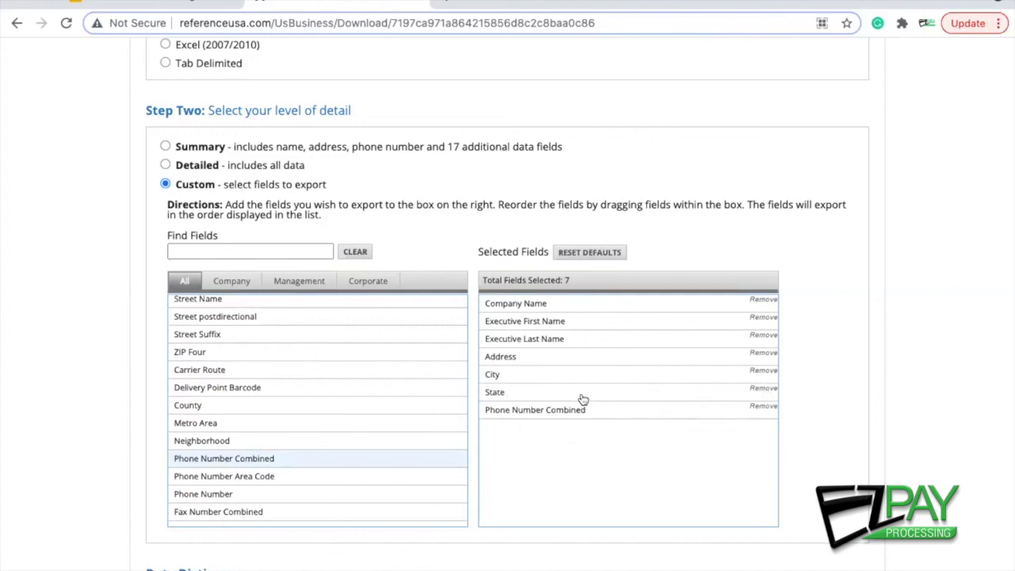
{"action": "scroll", "coordinate": [466, 472], "scroll_direction": "down", "scroll_amount": 3}
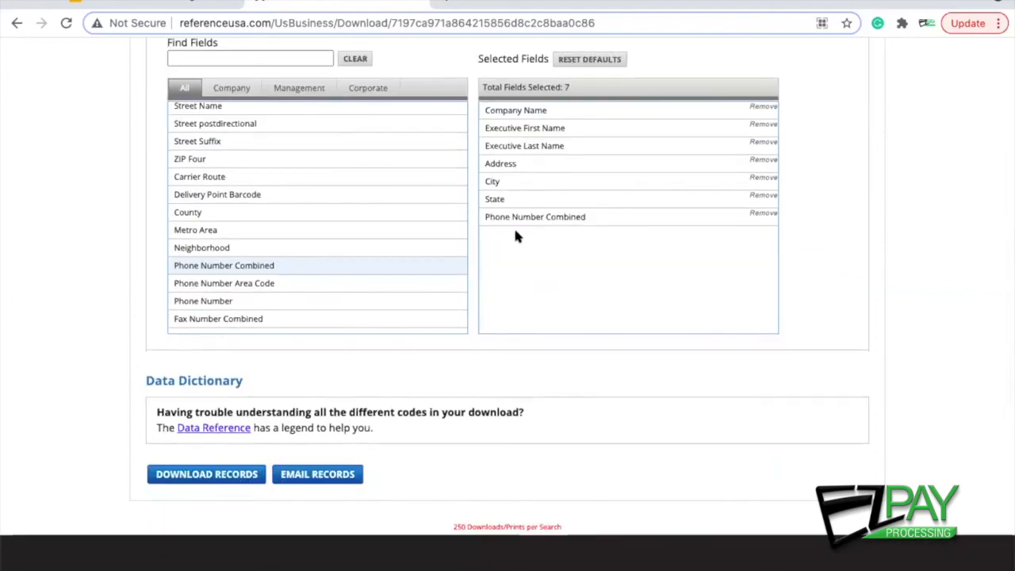
{"action": "left_click", "coordinate": [212, 474]}
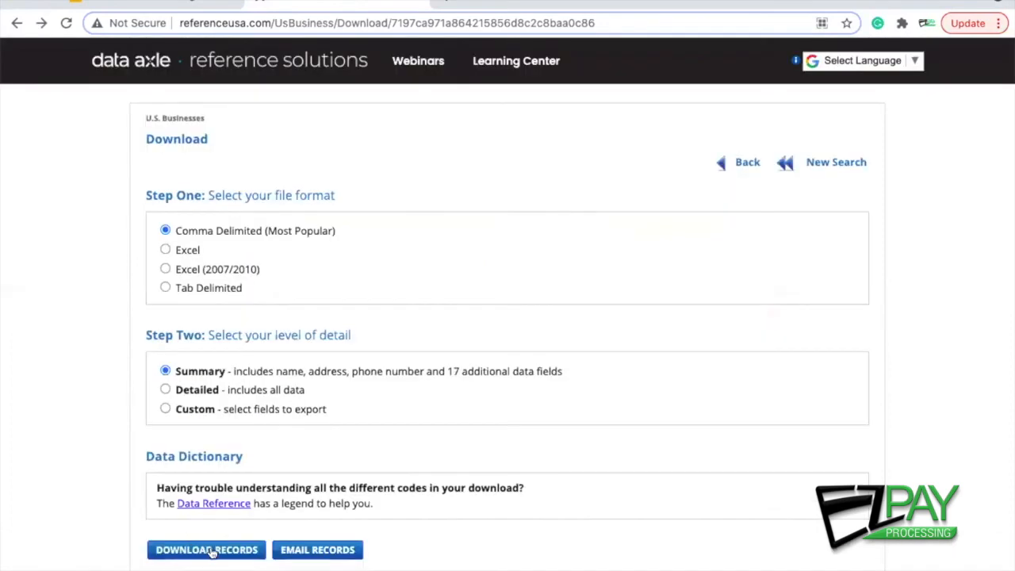